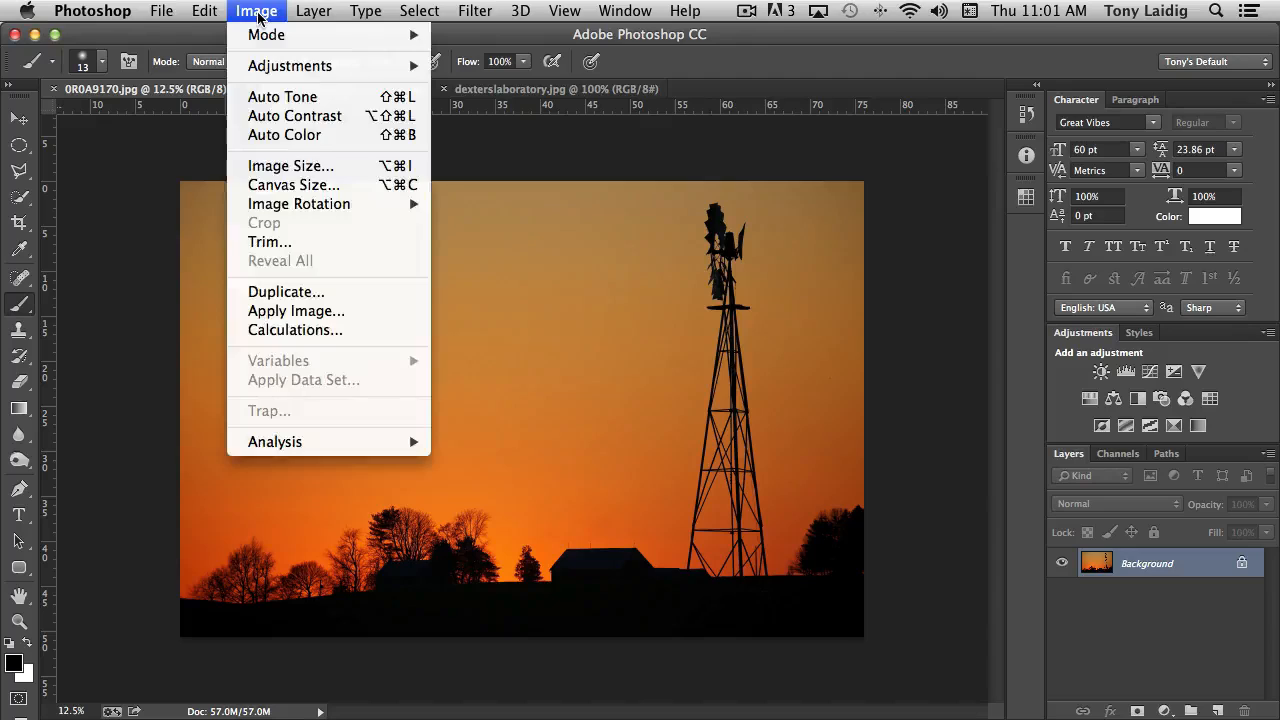
Step: Open the Image Size settings for the windmill photo and change the width and height units to pixels
{"action": "left_click", "coordinate": [306, 166]}
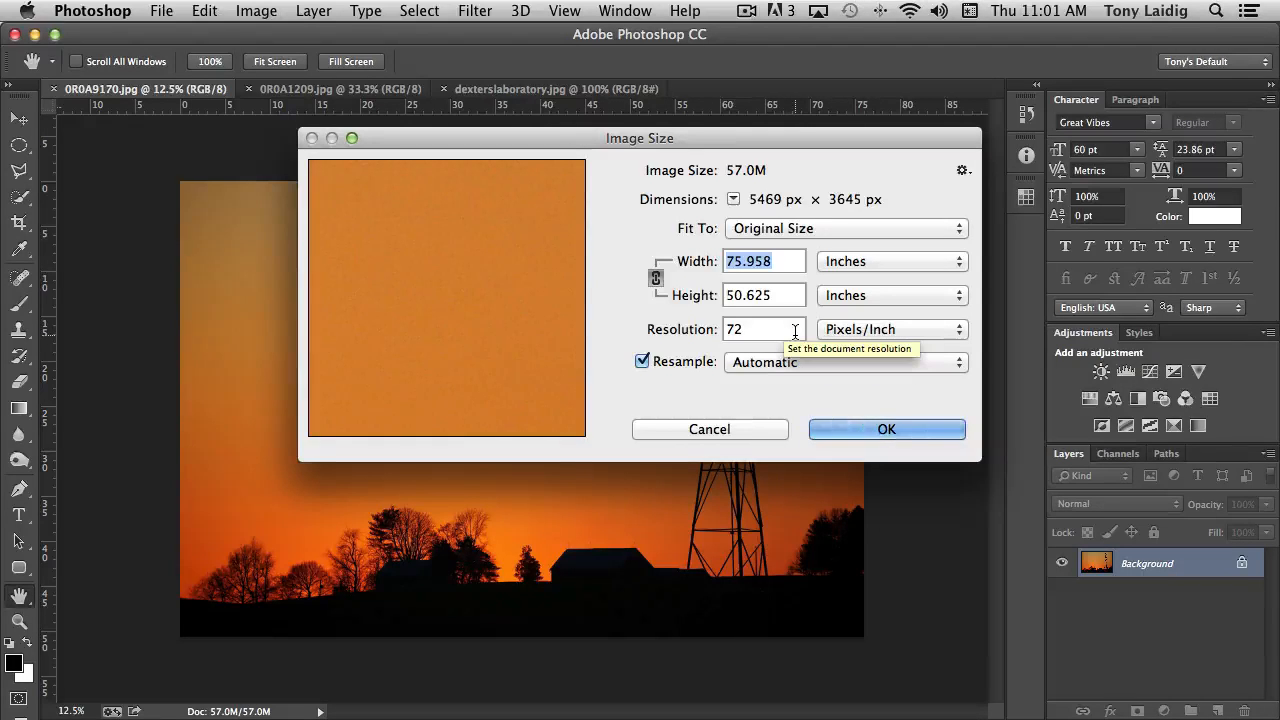
{"action": "left_click", "coordinate": [874, 262]}
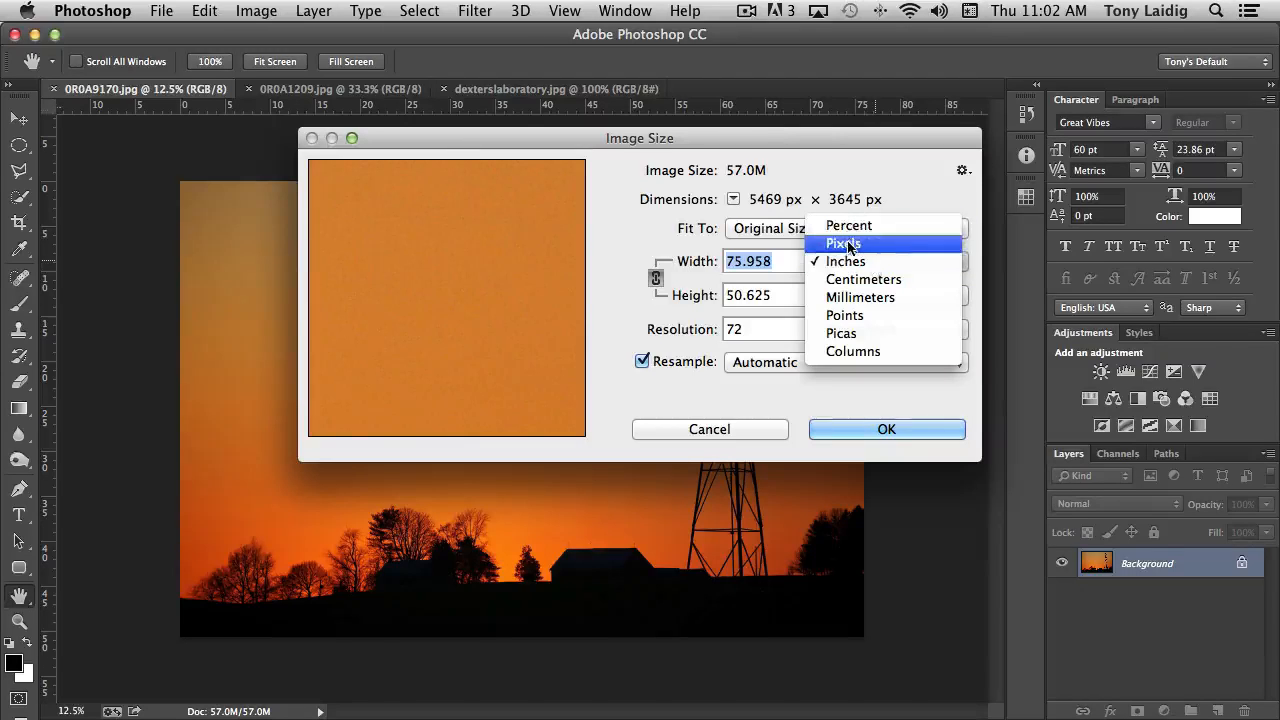
{"action": "left_click", "coordinate": [846, 243]}
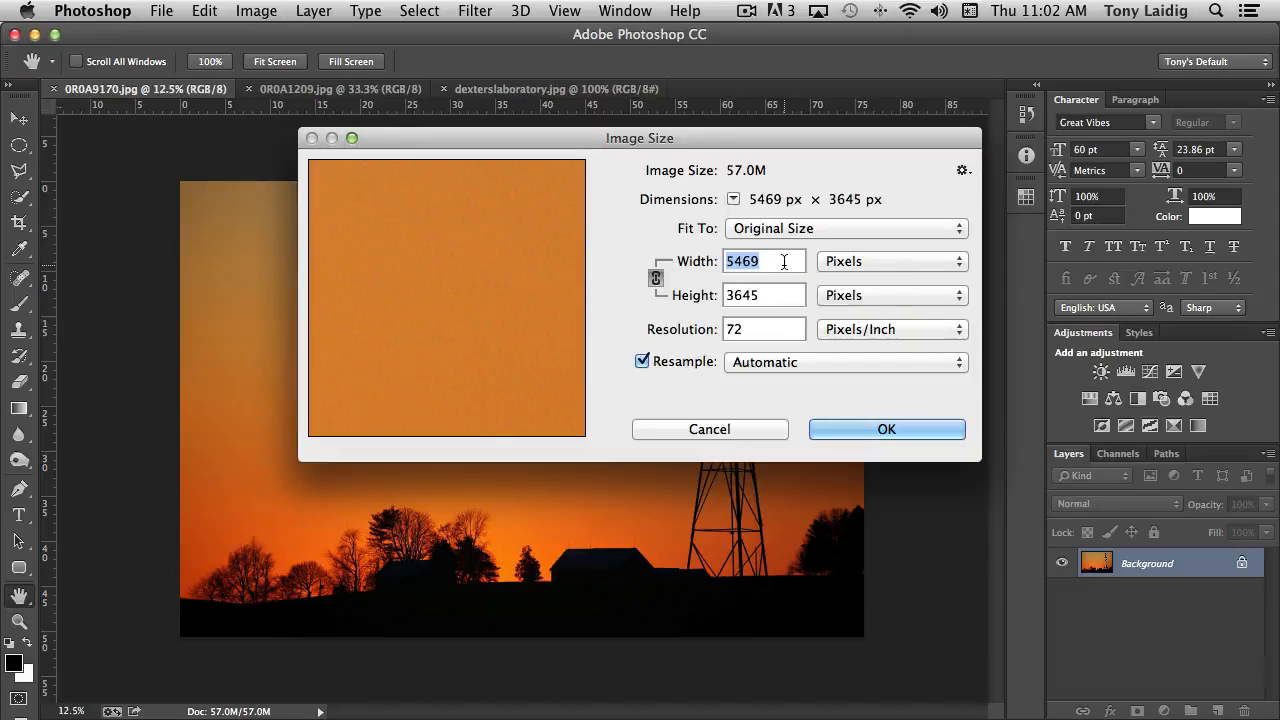
{"action": "type", "text": "851"}
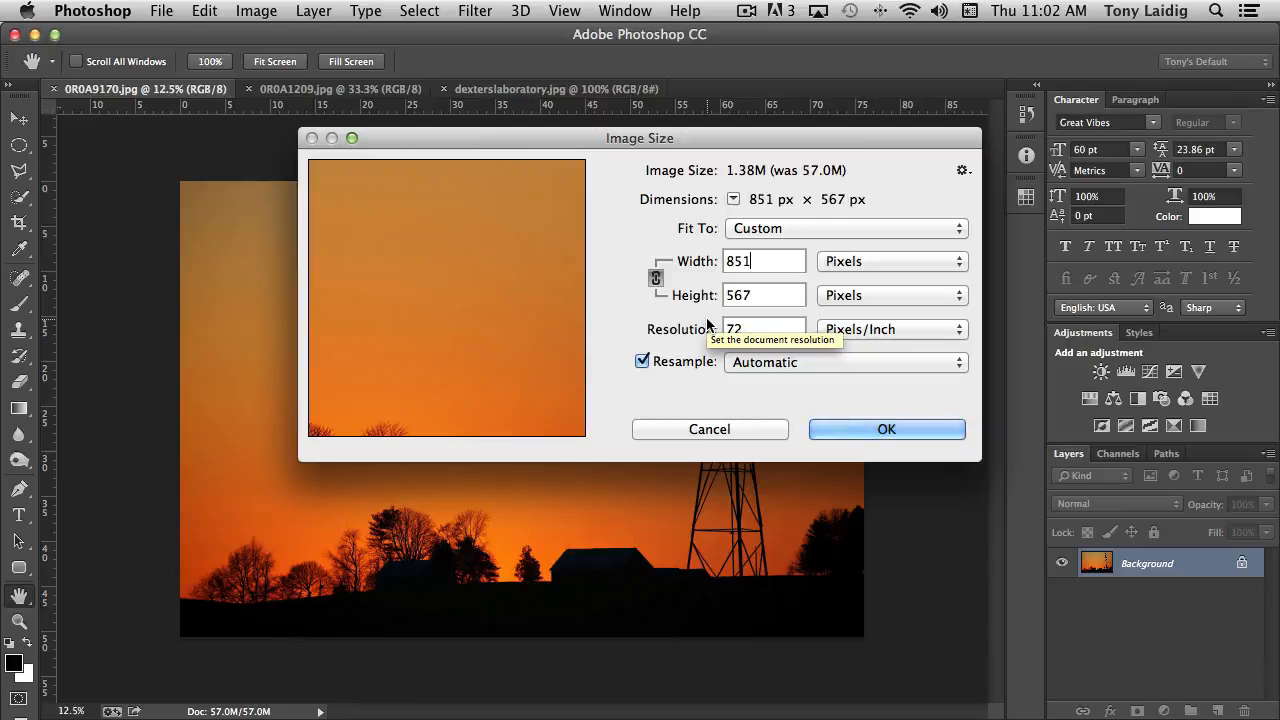
{"action": "left_click", "coordinate": [656, 278]}
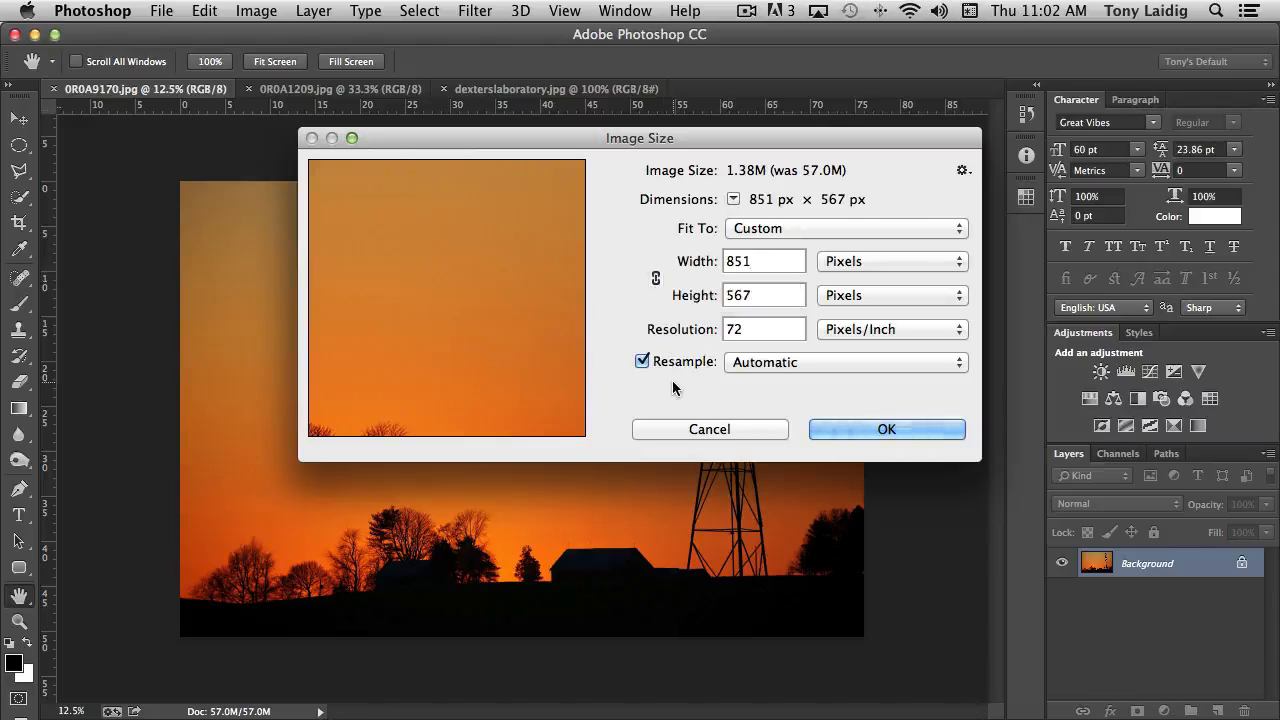
{"action": "left_click_drag", "start_coordinate": [771, 294], "coordinate": [710, 293]}
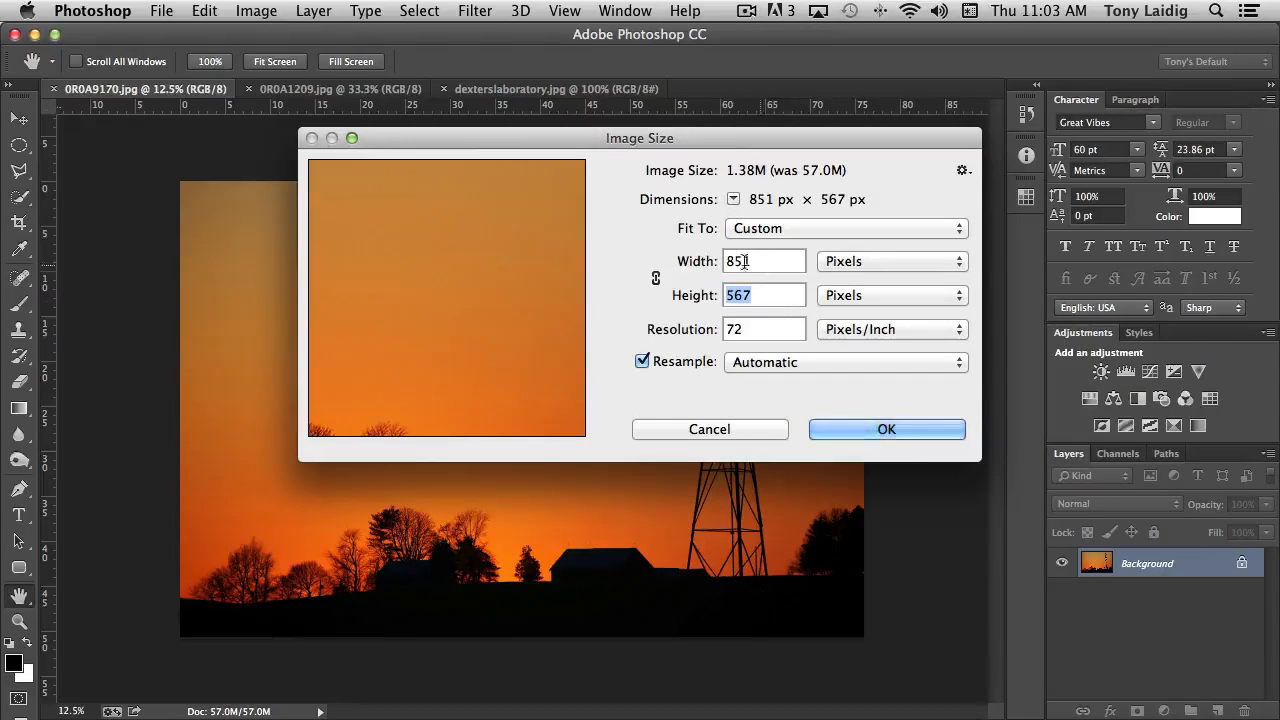
{"action": "left_click", "coordinate": [656, 278]}
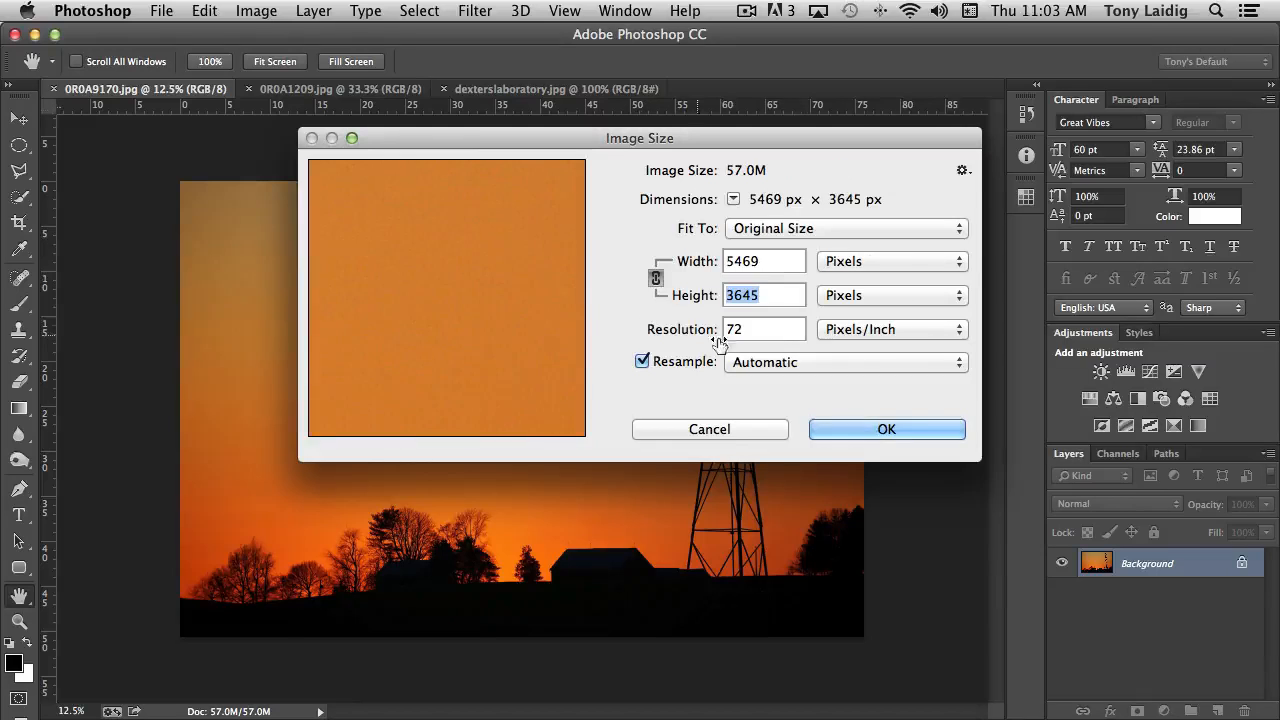
Step: Resize the windmill photo to a width of 851 pixels with the proportions linked
{"action": "left_click_drag", "start_coordinate": [783, 261], "coordinate": [716, 263]}
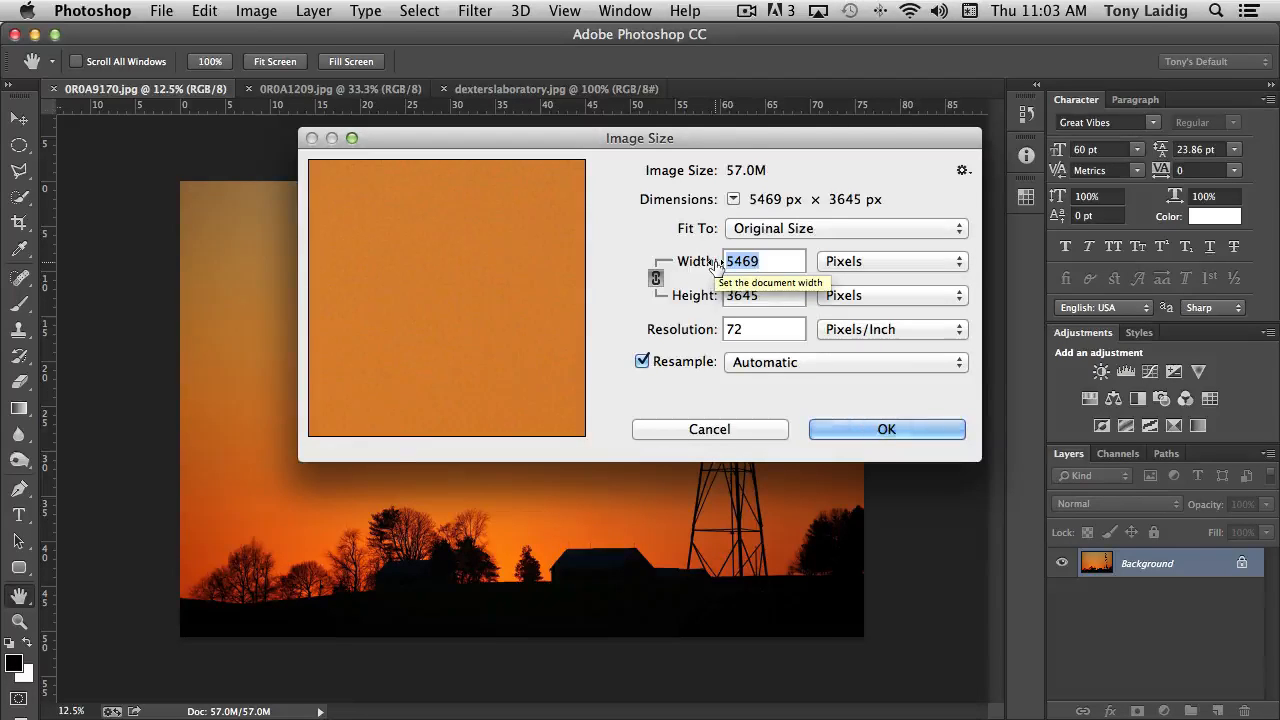
{"action": "type", "text": "851"}
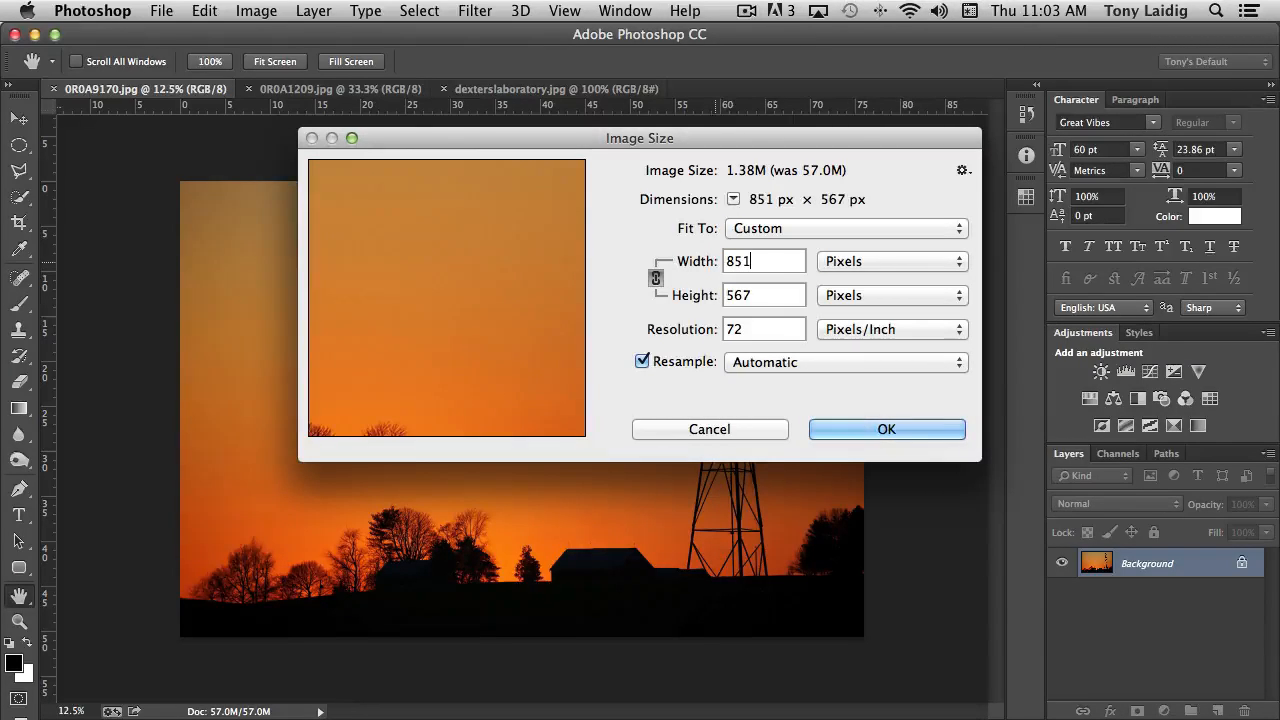
{"action": "left_click", "coordinate": [889, 425]}
{"action": "key", "text": "b"}
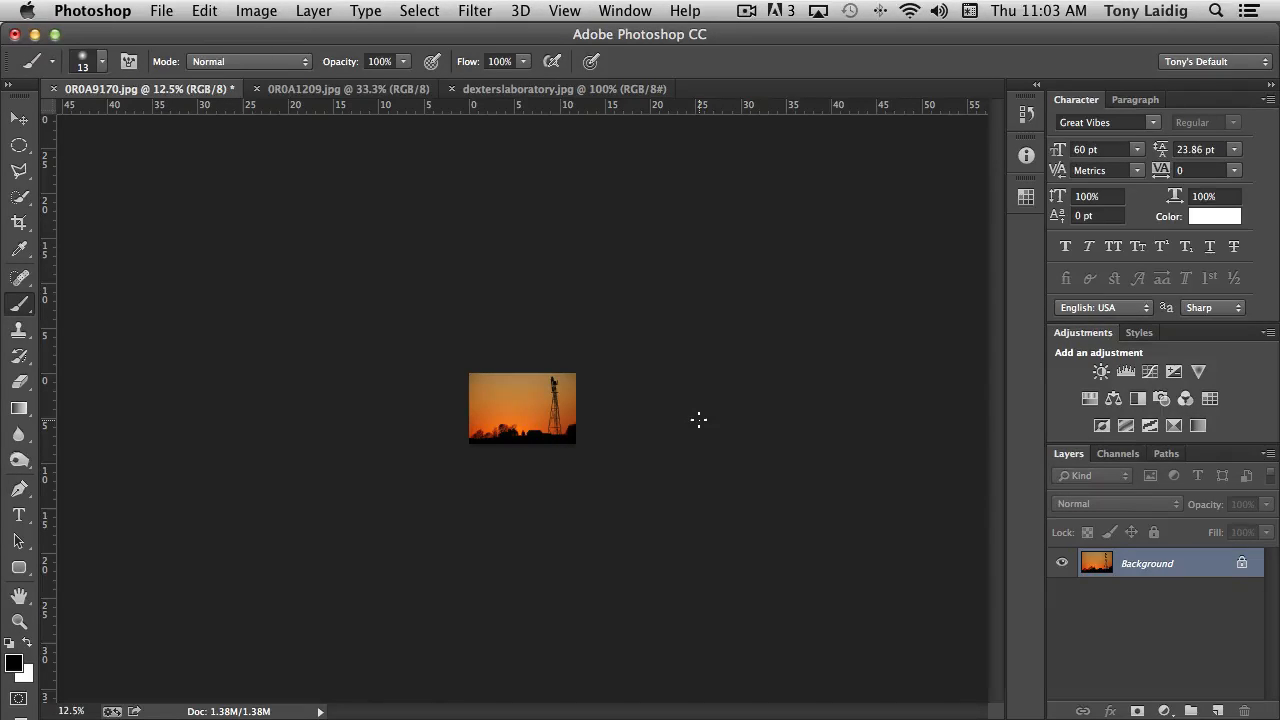
Step: Examine the resized windmill photo at several magnifications, ending at 100%
{"action": "left_click", "coordinate": [18, 625]}
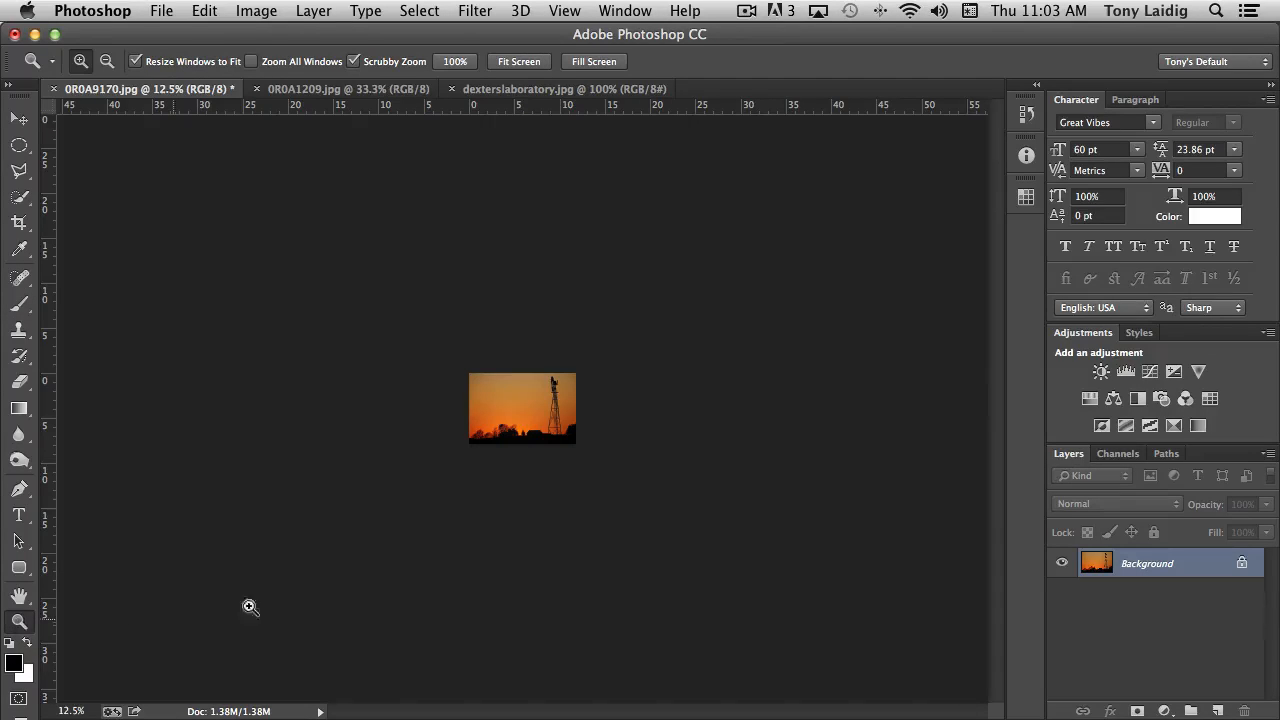
{"action": "left_click", "coordinate": [528, 430]}
{"action": "left_click", "coordinate": [528, 430]}
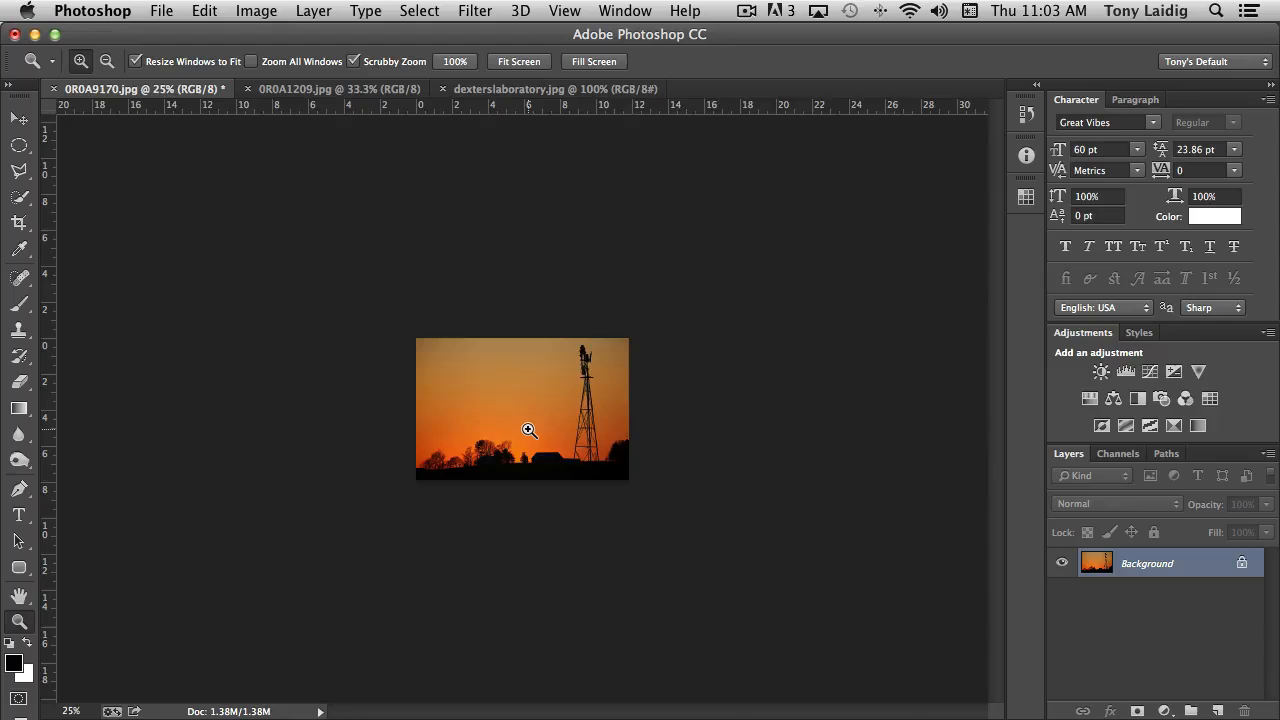
{"action": "left_click", "coordinate": [528, 430]}
{"action": "left_click", "coordinate": [529, 430]}
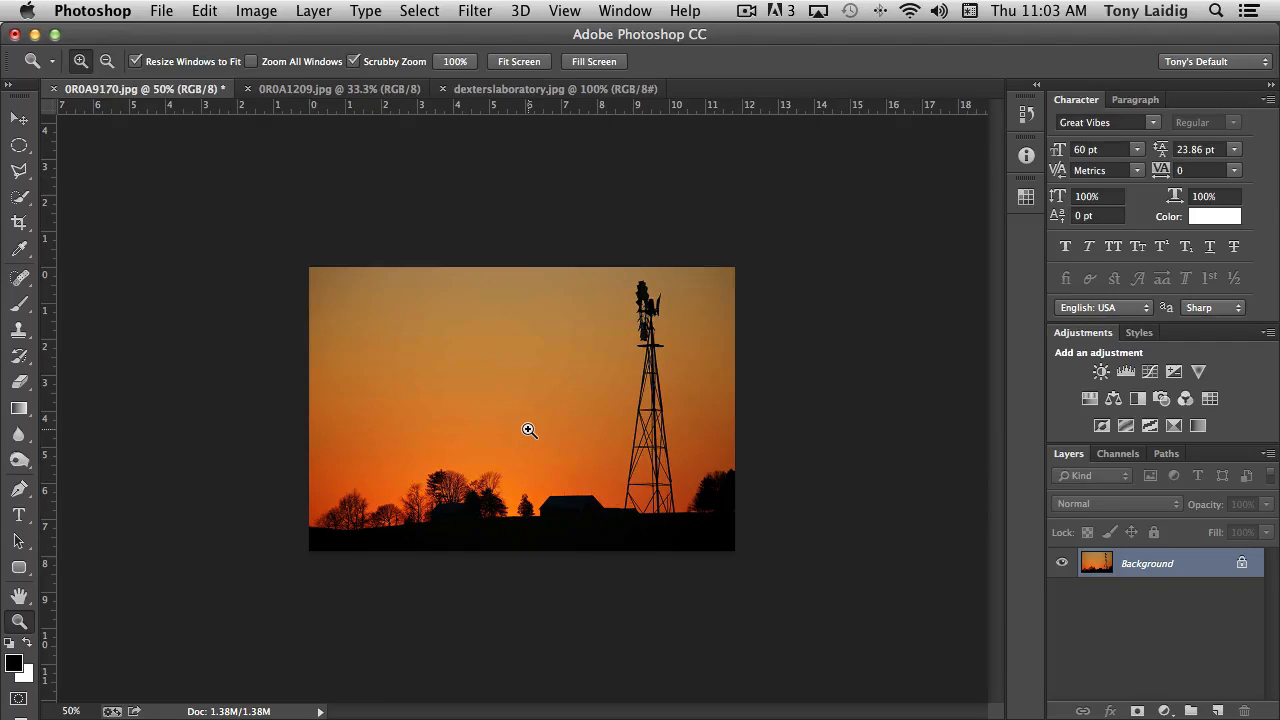
{"action": "left_click", "coordinate": [529, 430]}
{"action": "left_click", "coordinate": [529, 430]}
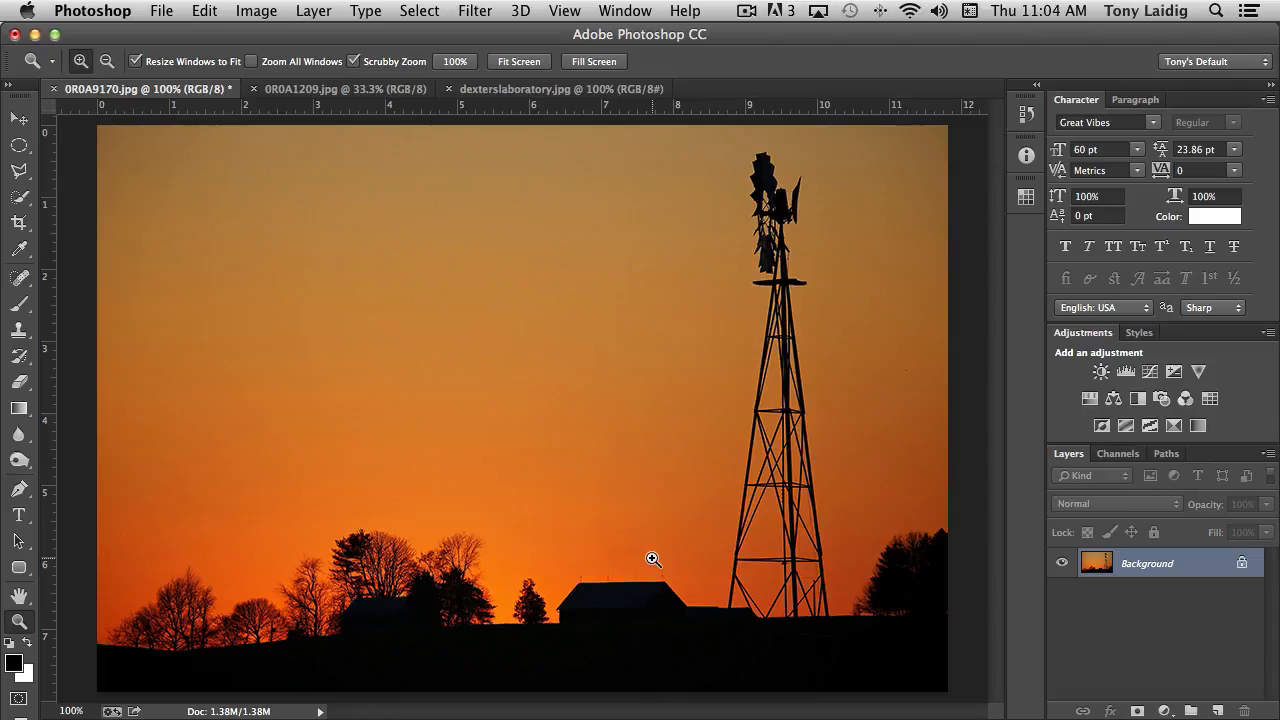
{"action": "key", "text": "super+minus"}
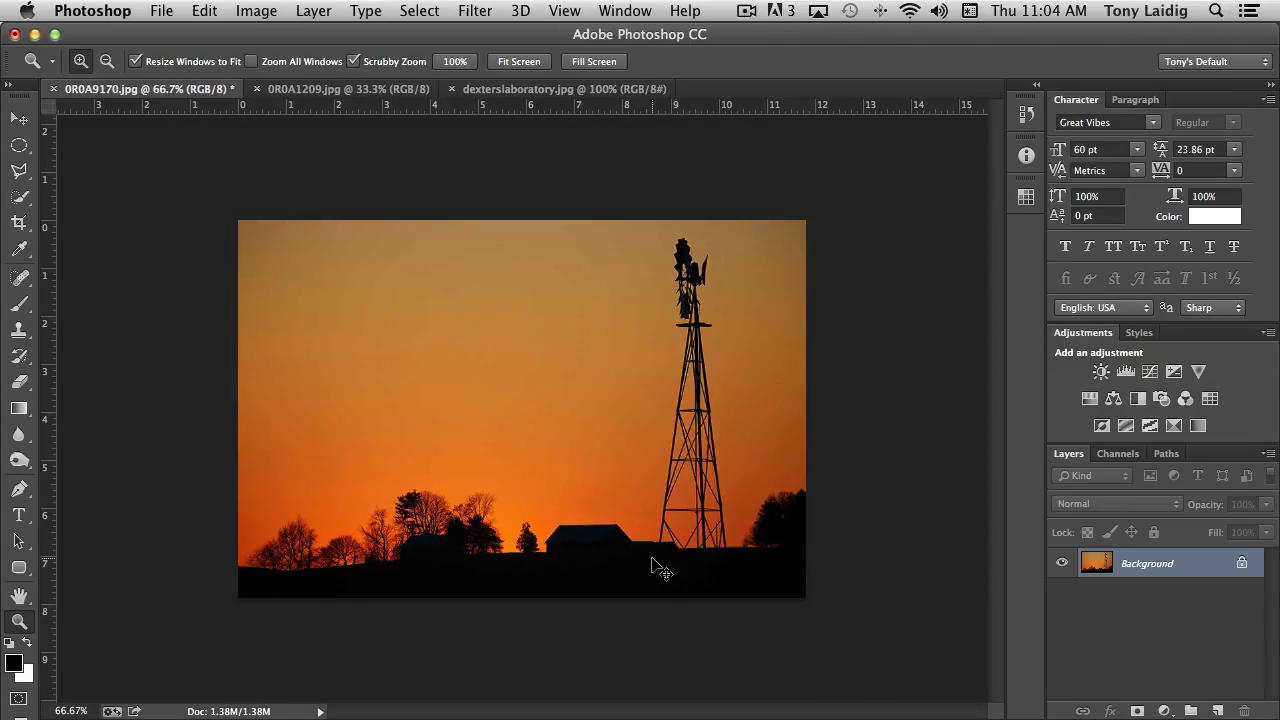
{"action": "key", "text": "super+minus"}
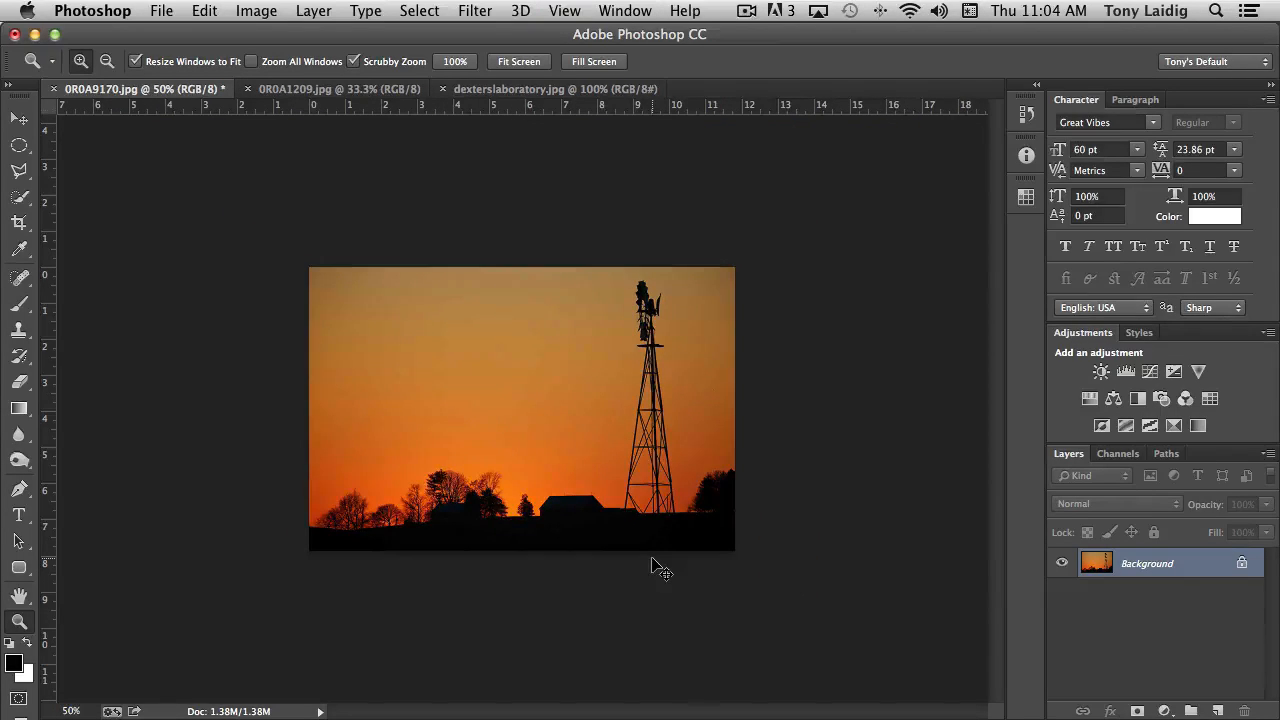
{"action": "key", "text": "super+equal"}
{"action": "key", "text": "super+equal"}
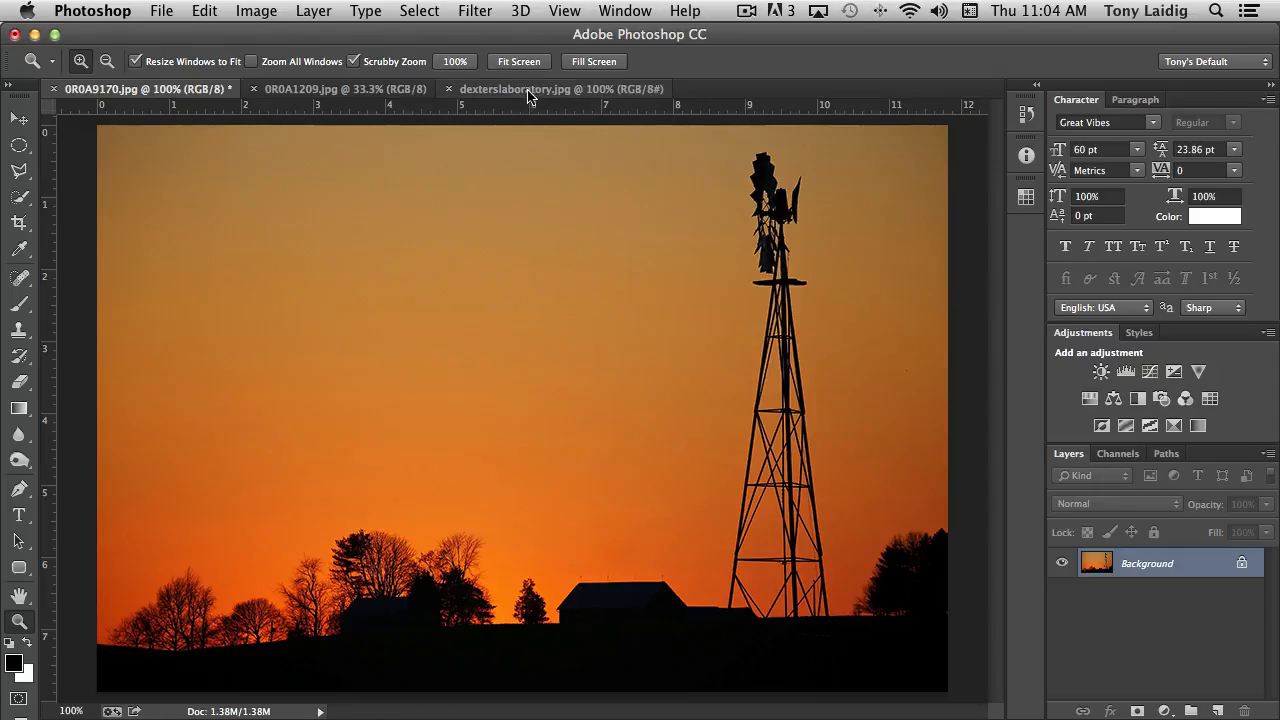
Step: Bring the cartoon from dexterslaboratory.jpg into the windmill photo as a new layer with the Move tool
{"action": "left_click", "coordinate": [333, 91]}
{"action": "left_click", "coordinate": [532, 92]}
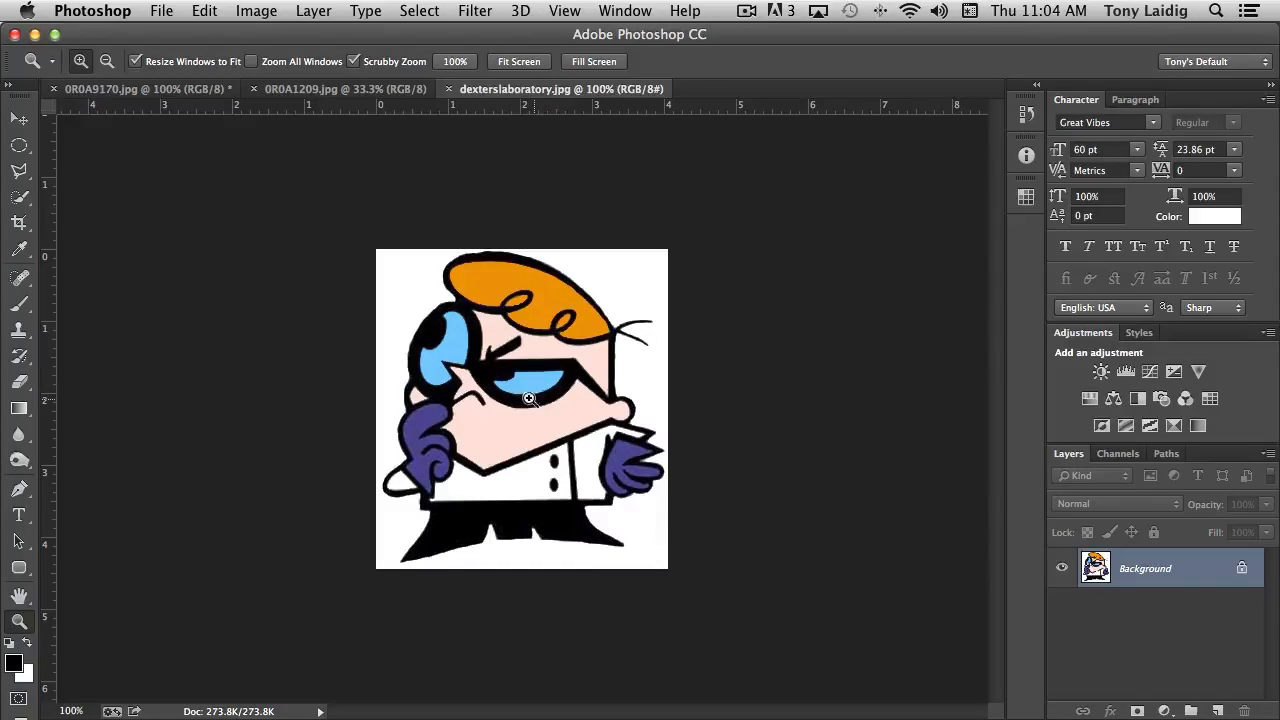
{"action": "left_click", "coordinate": [159, 90]}
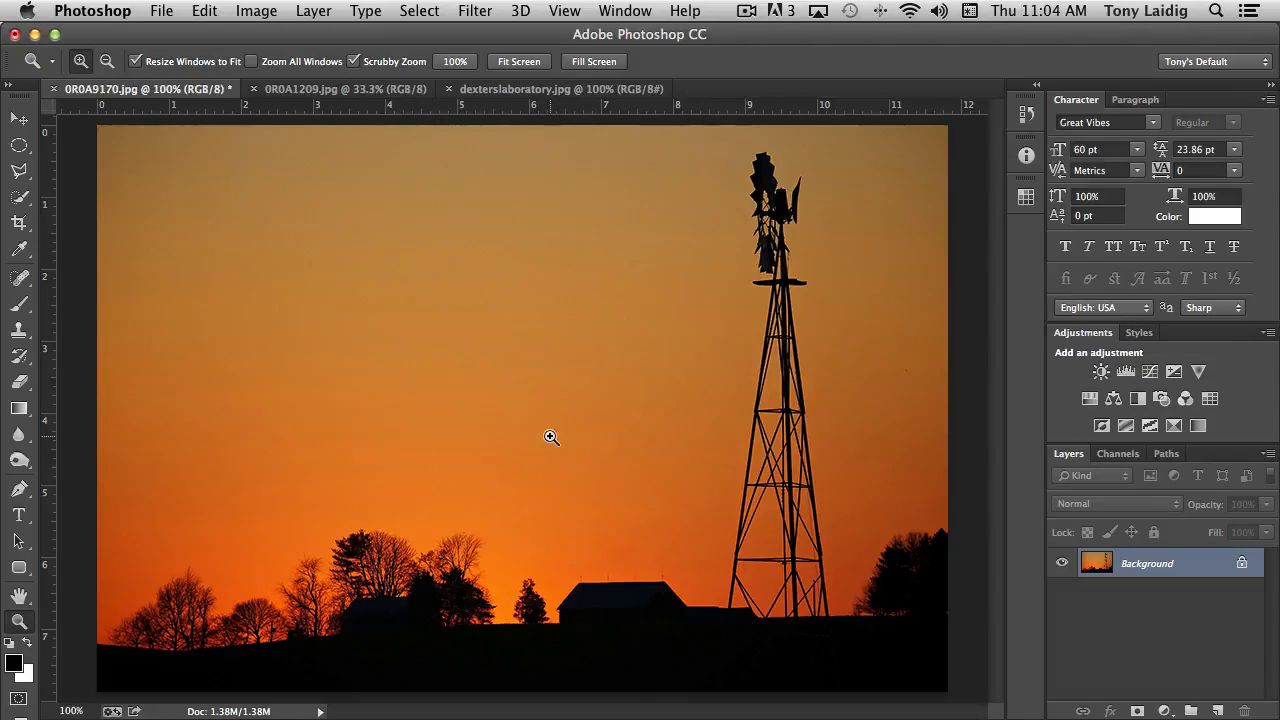
{"action": "left_click", "coordinate": [571, 90]}
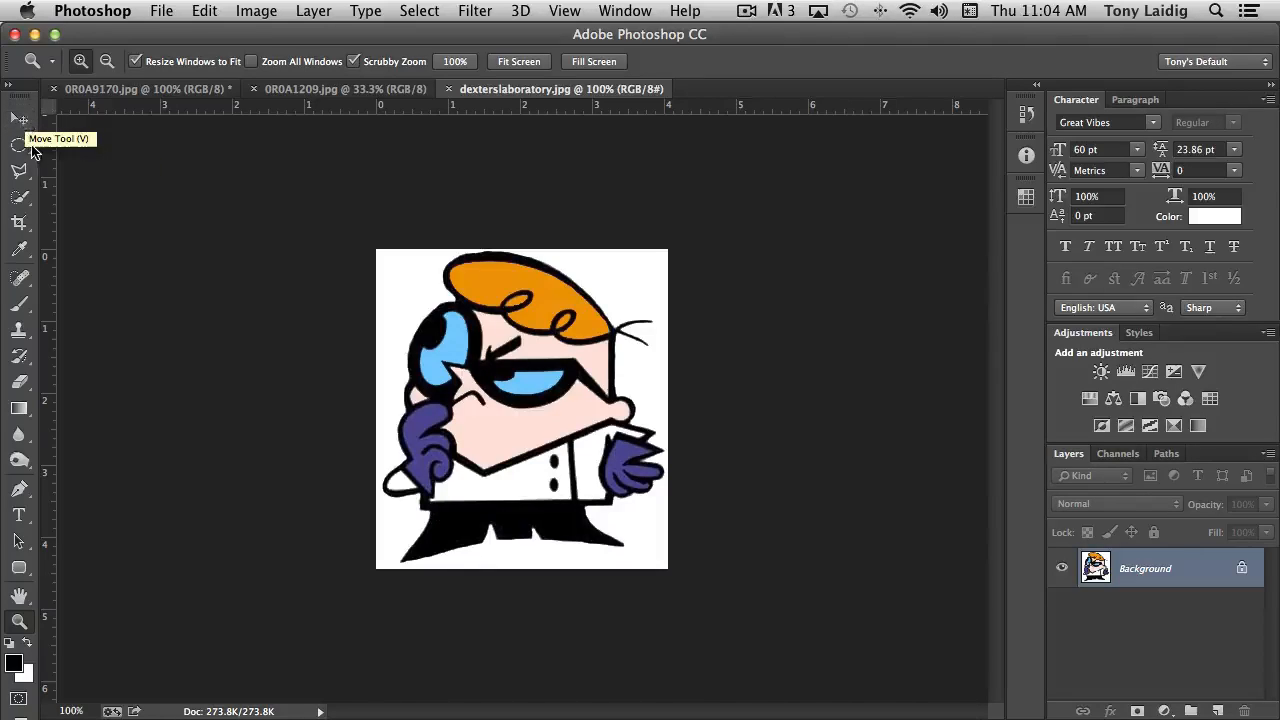
{"action": "left_click", "coordinate": [21, 121]}
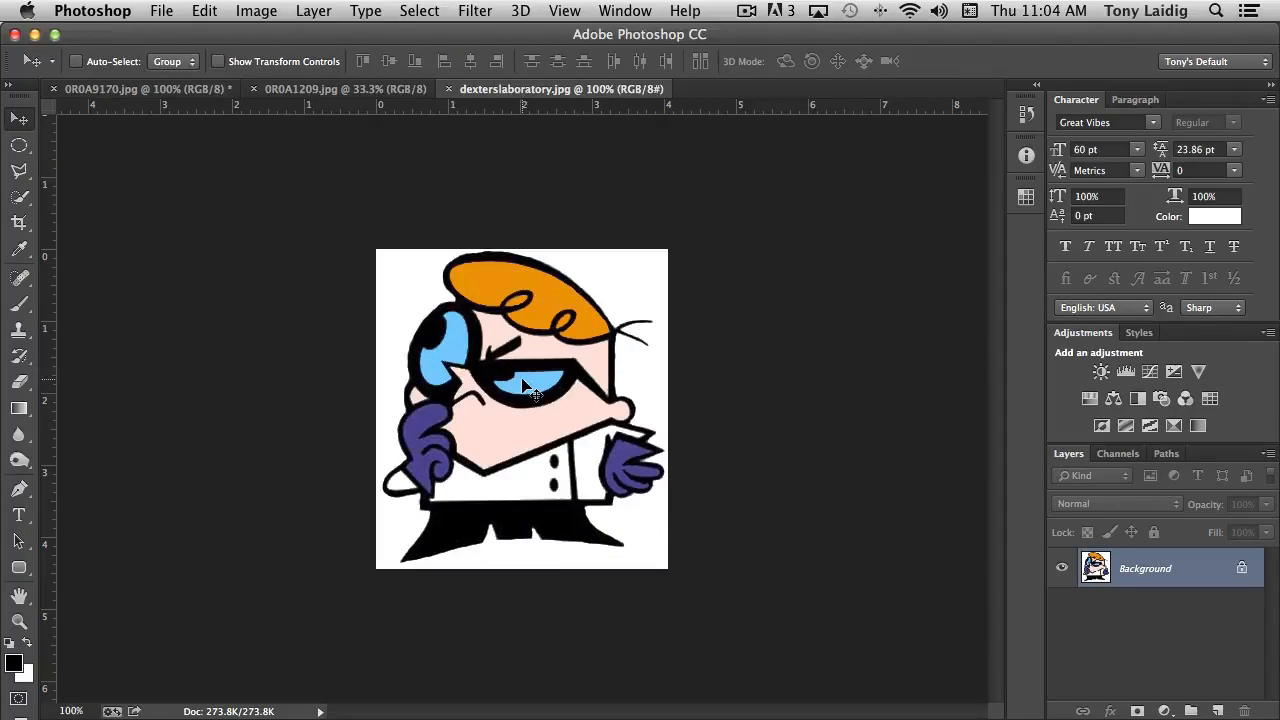
{"action": "left_click_drag", "start_coordinate": [522, 385], "coordinate": [335, 293]}
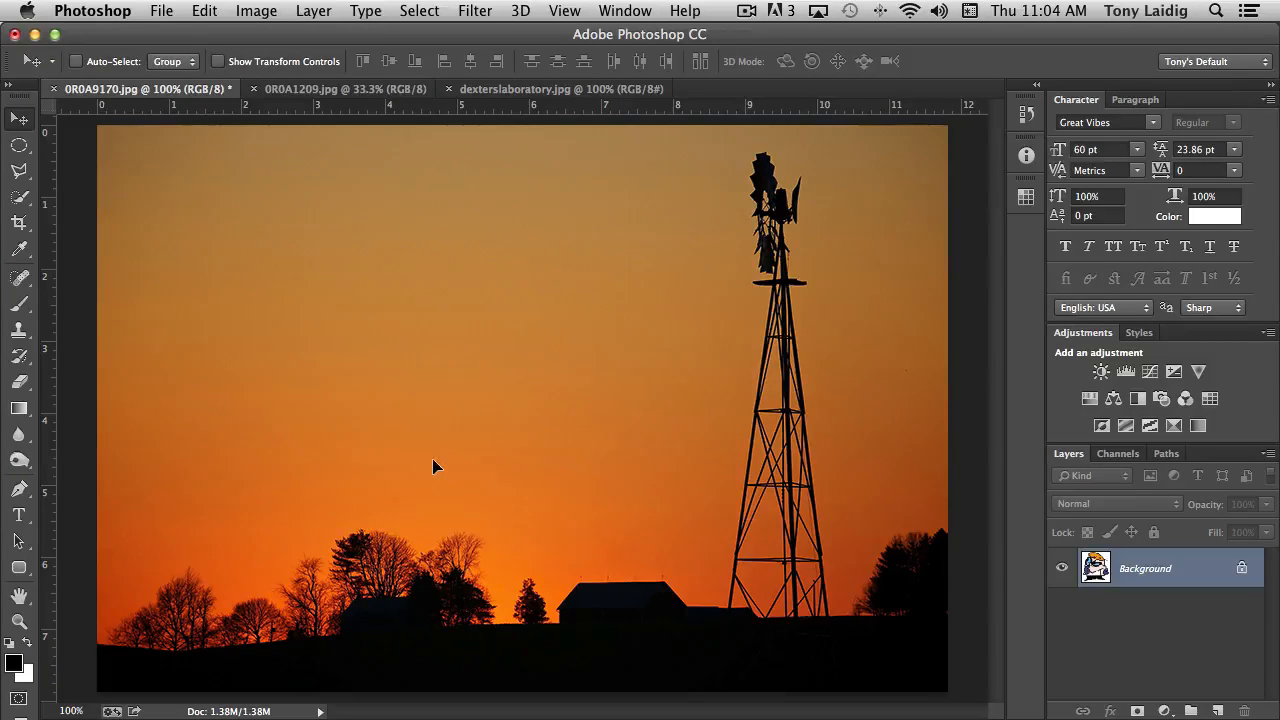
{"action": "left_click_drag", "start_coordinate": [433, 460], "coordinate": [437, 467]}
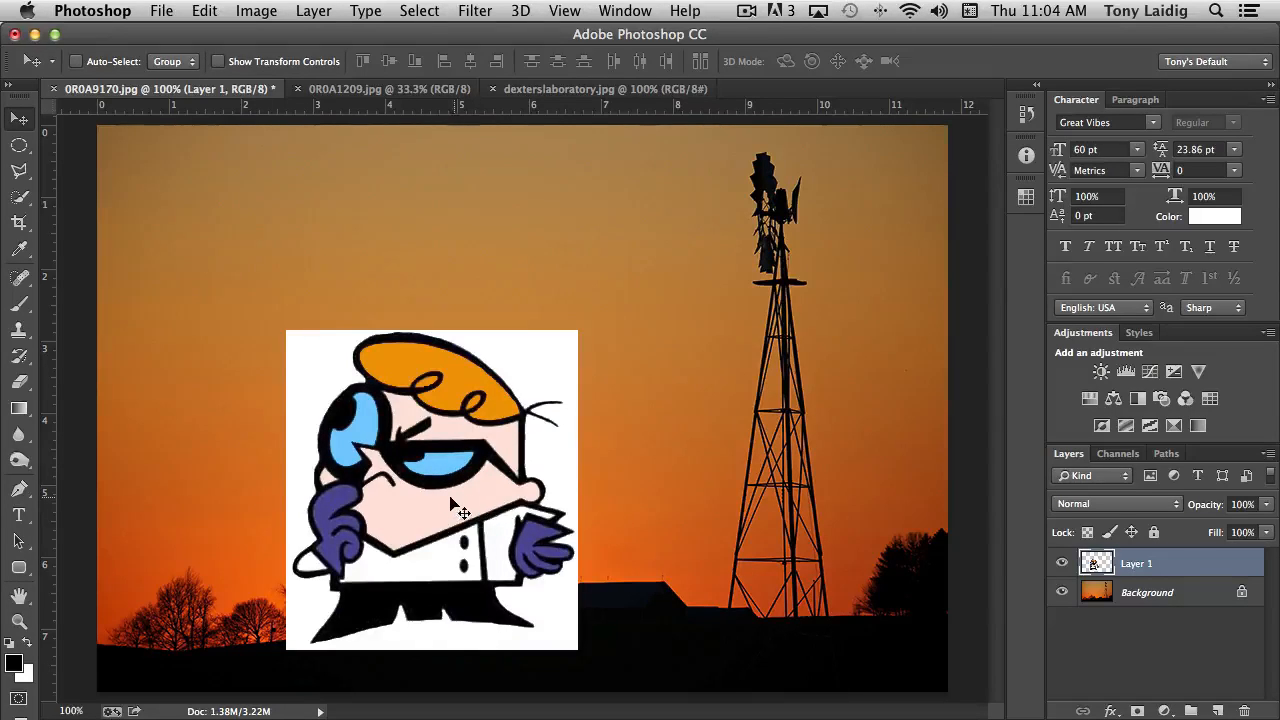
{"action": "left_click", "coordinate": [584, 91]}
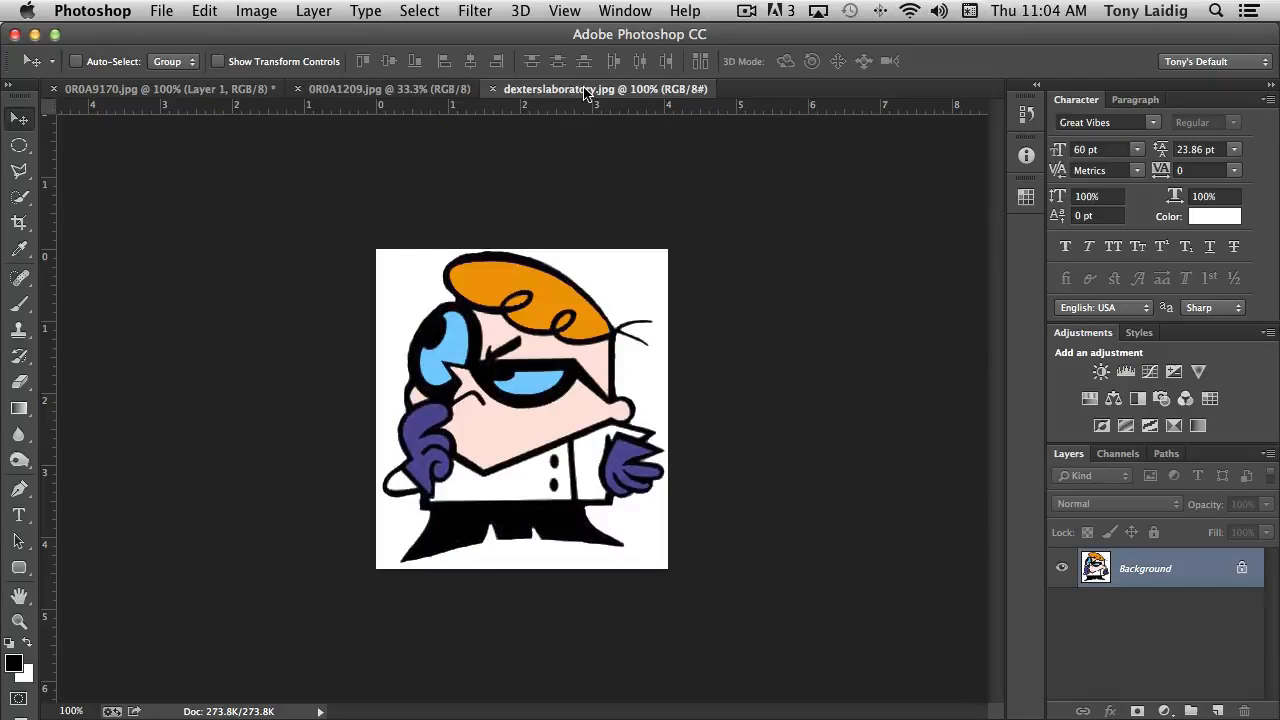
{"action": "left_click_drag", "start_coordinate": [496, 340], "coordinate": [534, 490]}
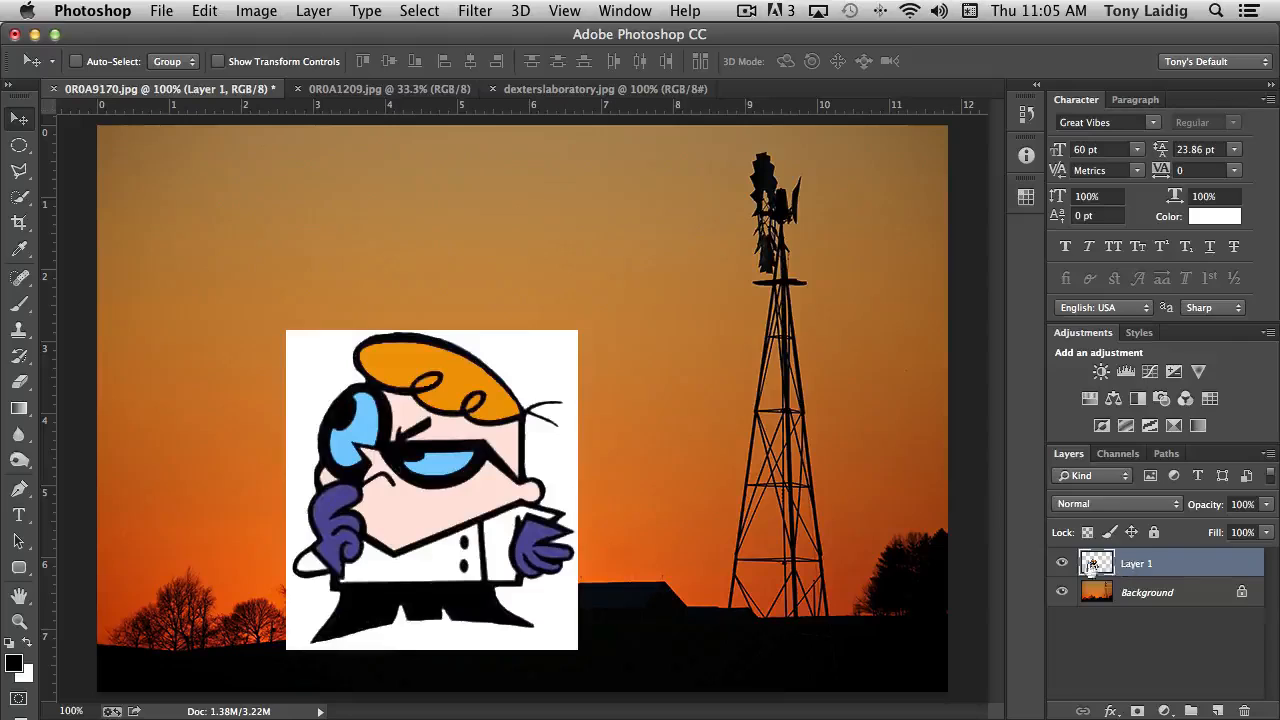
Step: Hide Layer 1, make the Background layer active, and show Layer 1 again
{"action": "left_click", "coordinate": [1062, 563]}
{"action": "left_click", "coordinate": [1137, 593]}
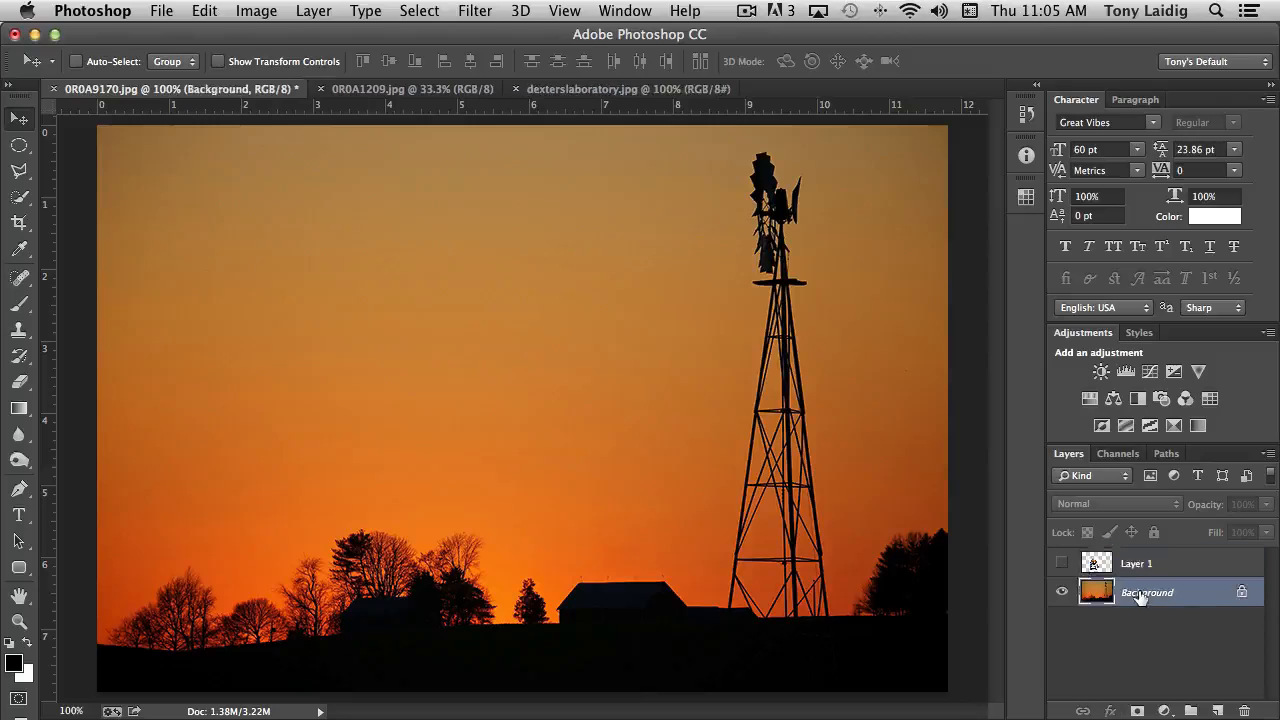
{"action": "left_click", "coordinate": [1062, 565]}
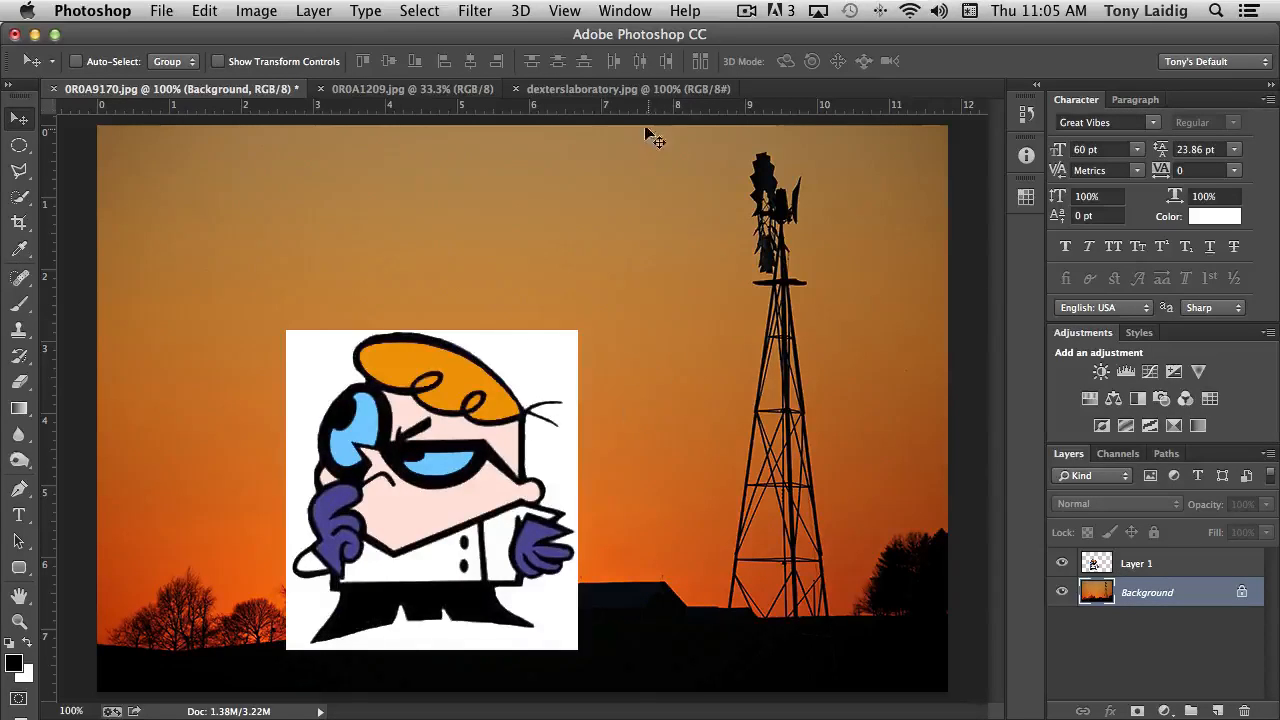
Step: Copy the whole dexterslaboratory.jpg image and paste it into the windmill photo directly above the Background layer
{"action": "left_click", "coordinate": [603, 90]}
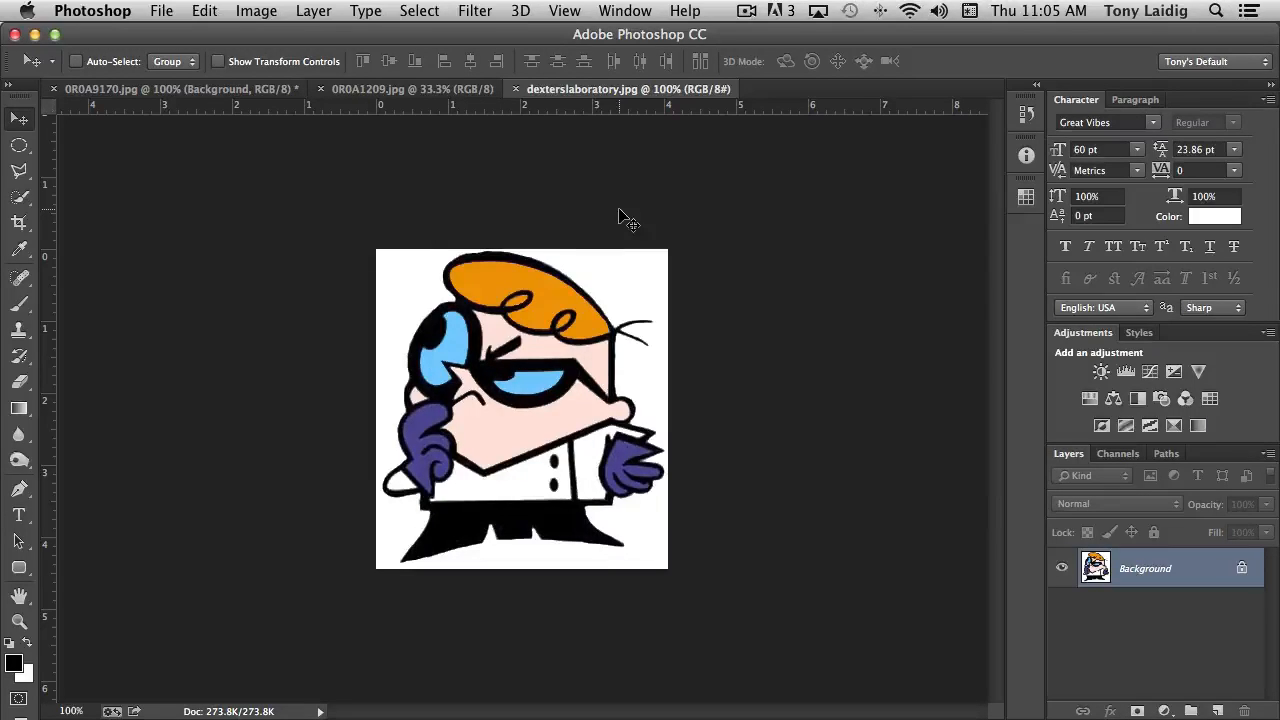
{"action": "key", "text": "super+a"}
{"action": "left_click", "coordinate": [170, 88]}
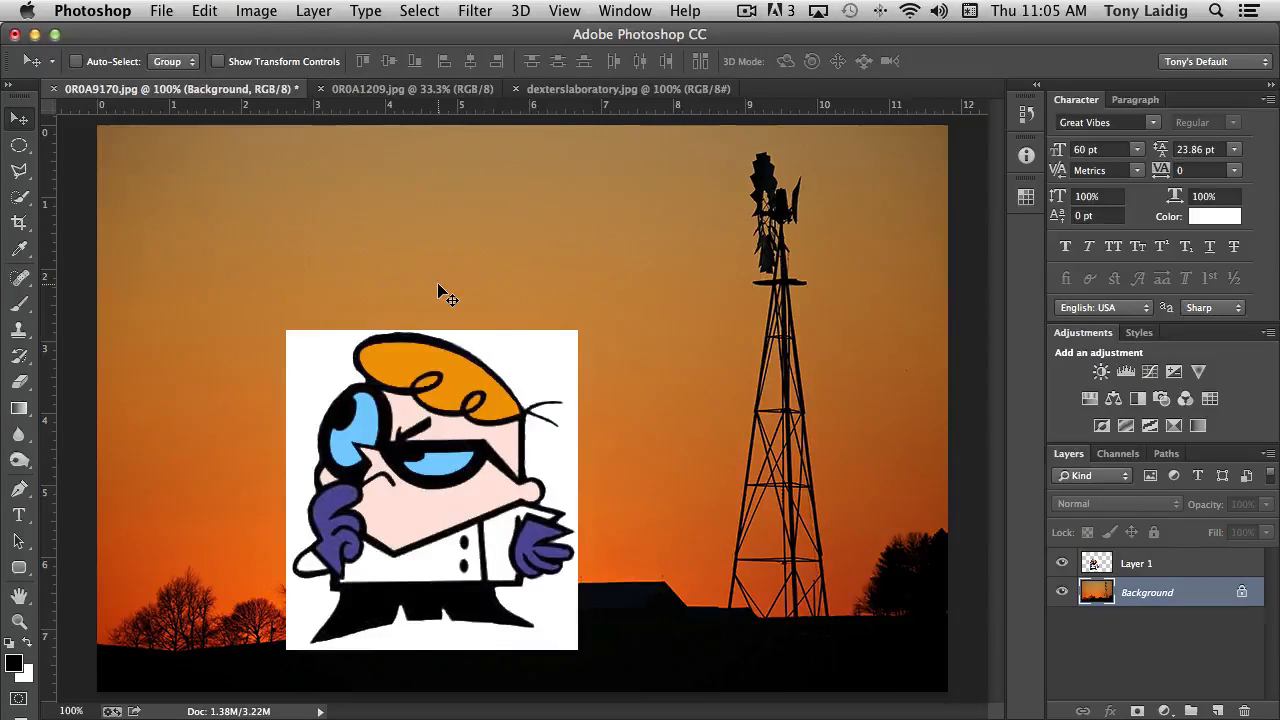
{"action": "key", "text": "super+v"}
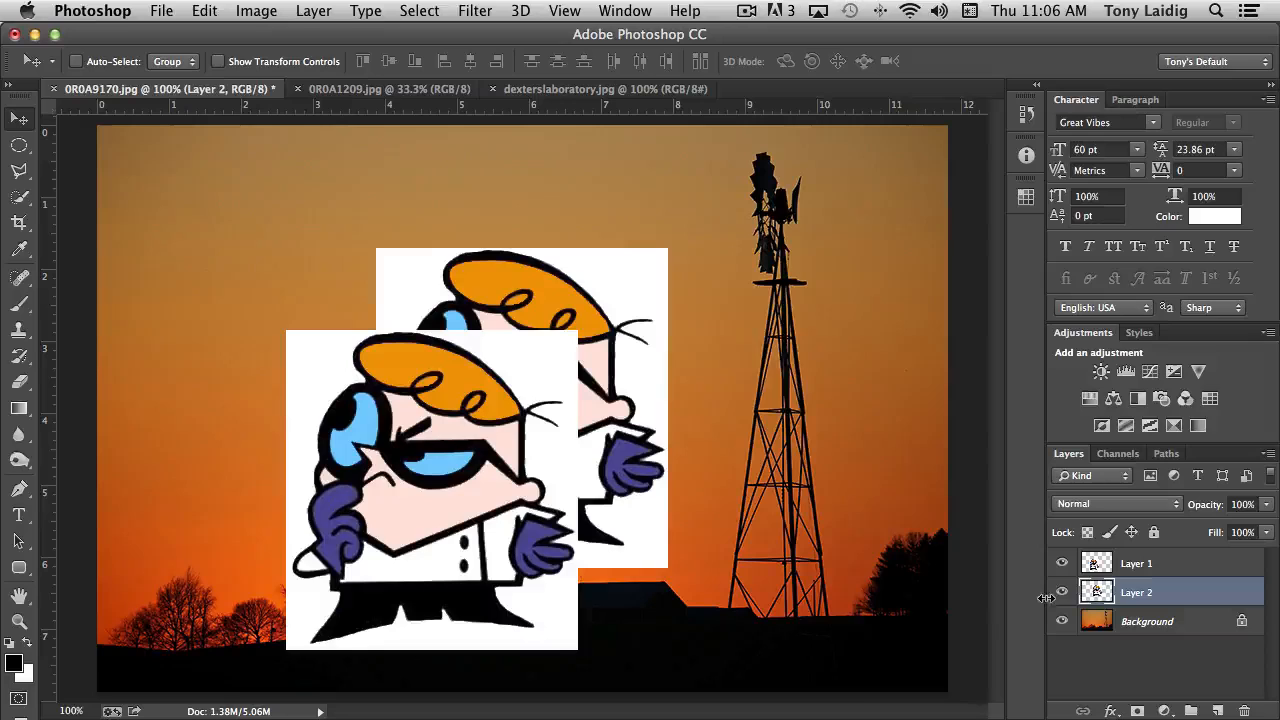
Step: Hide Layer 1 and delete the pasted cartoon on Layer 2
{"action": "left_click", "coordinate": [1062, 564]}
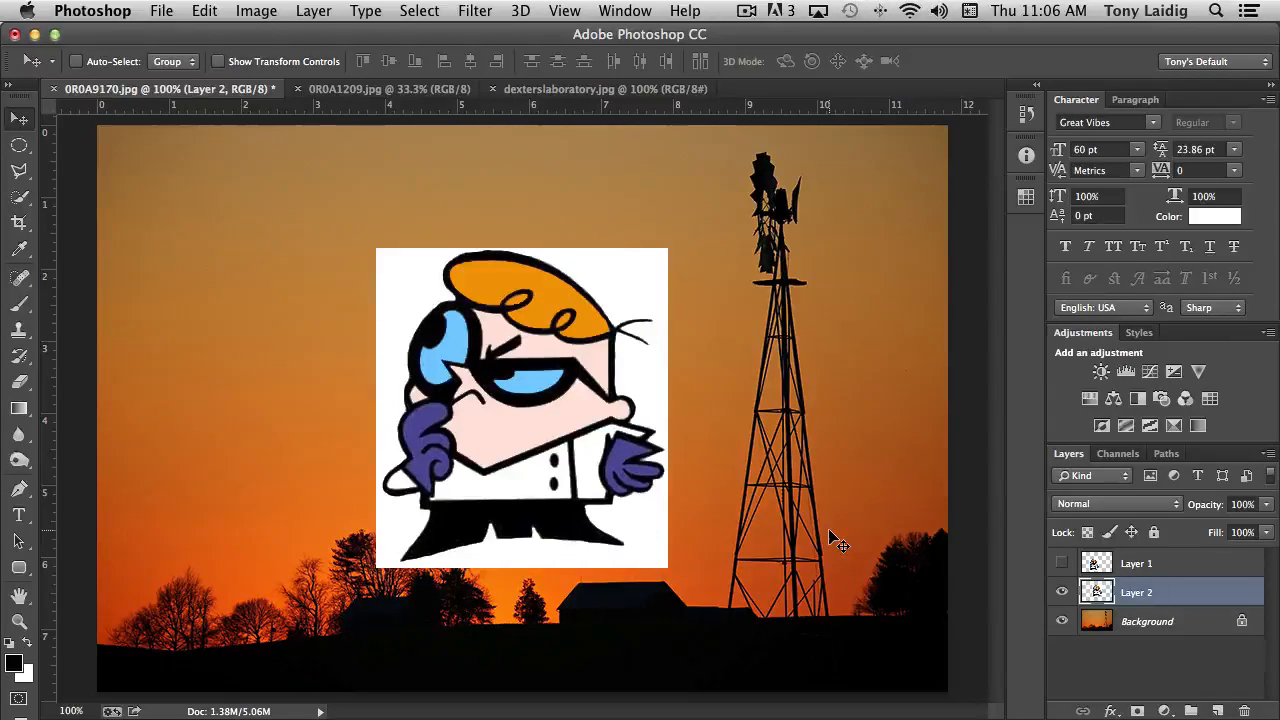
{"action": "left_click", "coordinate": [17, 147]}
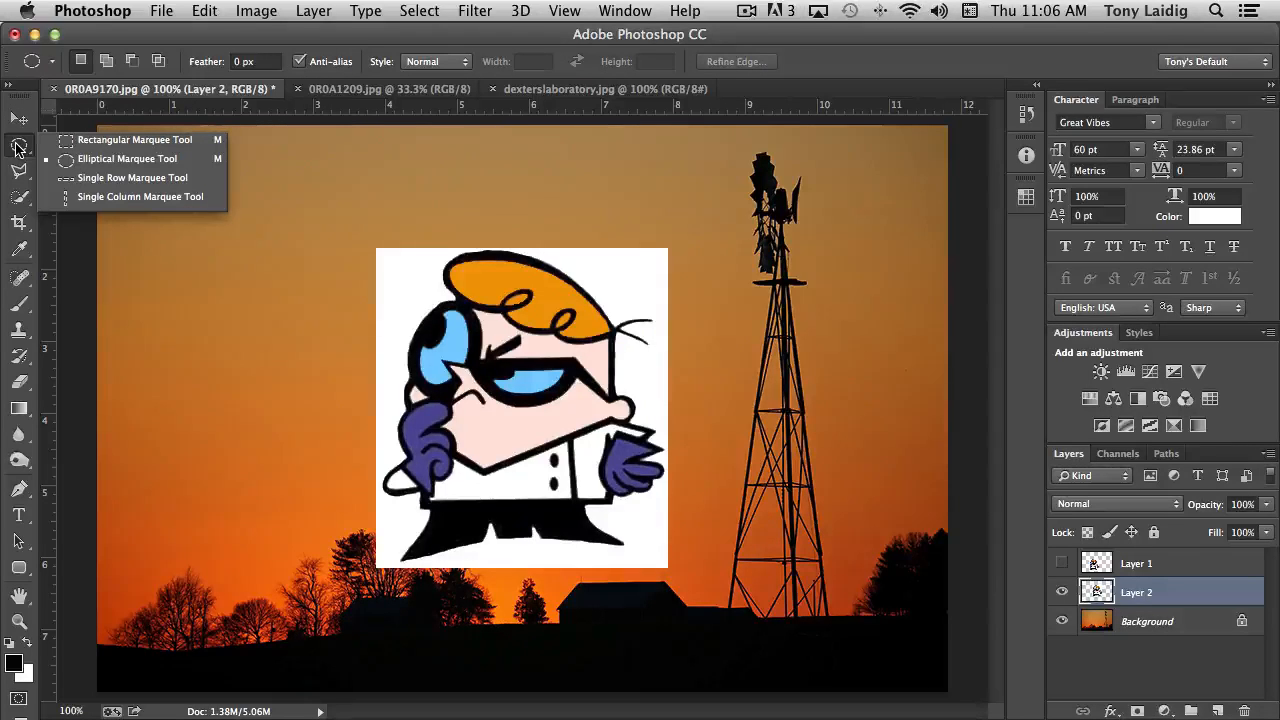
{"action": "left_click", "coordinate": [93, 142]}
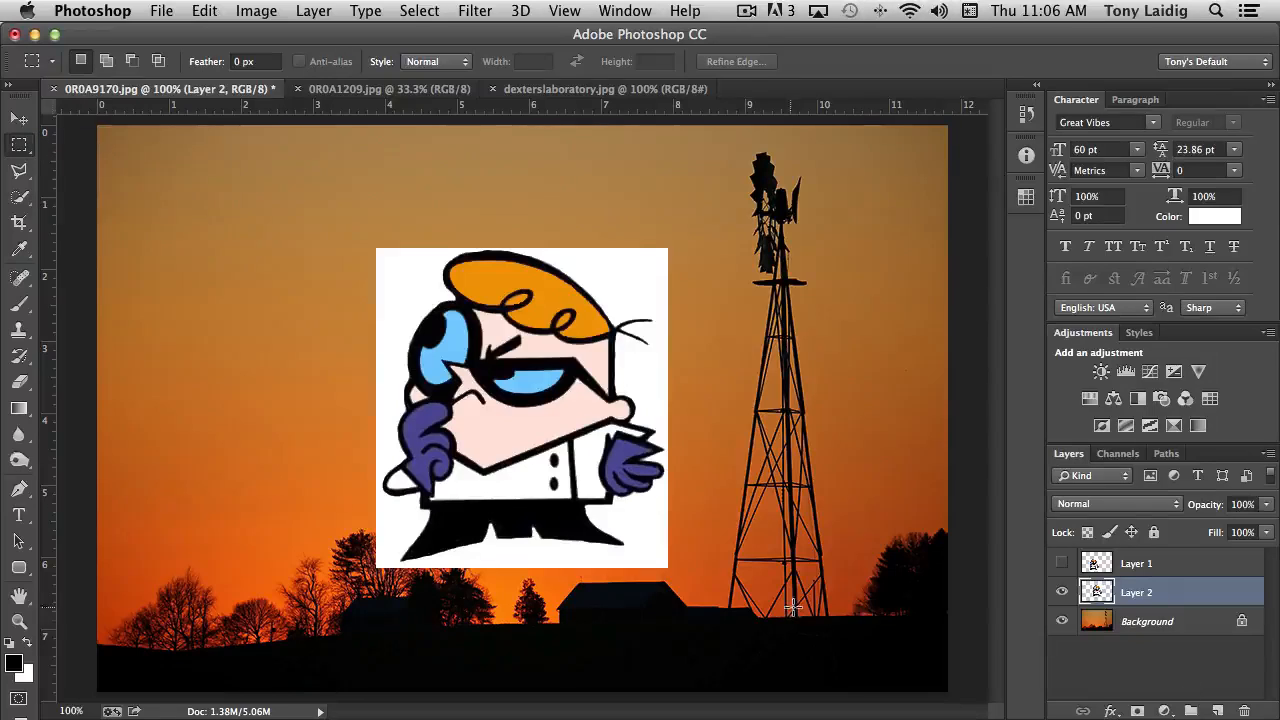
{"action": "left_click", "coordinate": [1246, 710]}
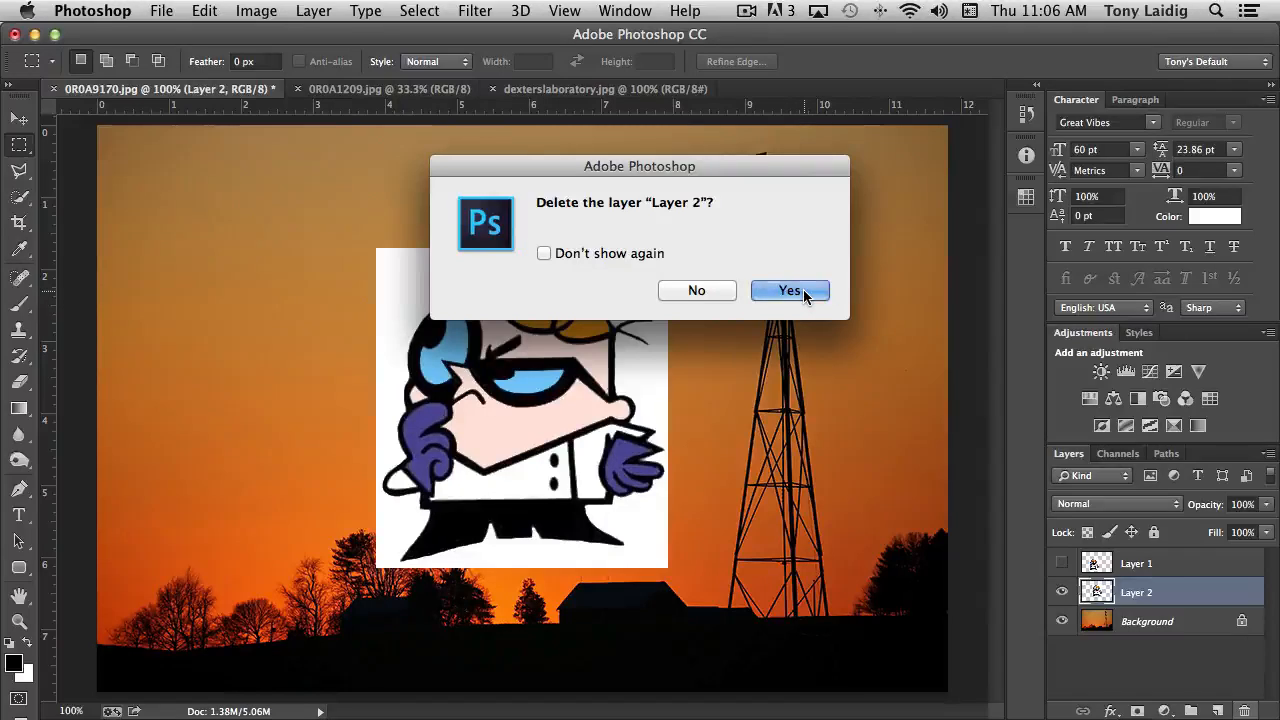
{"action": "left_click", "coordinate": [805, 291]}
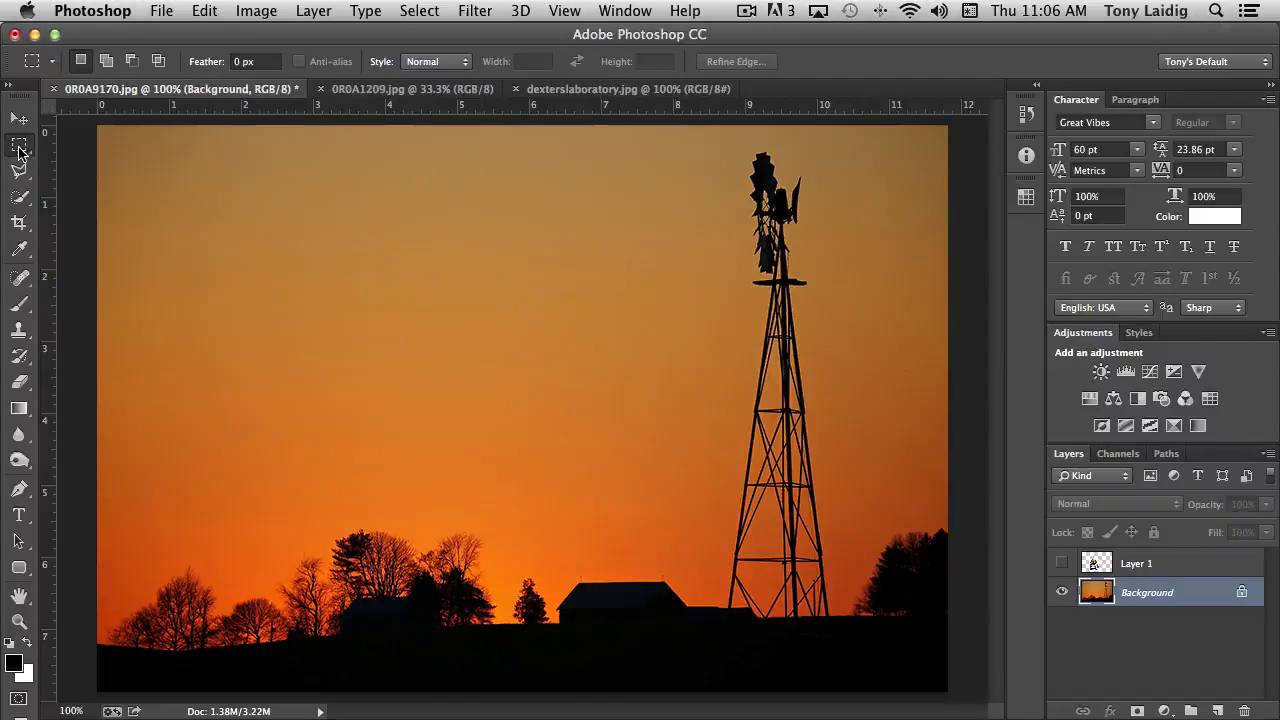
Step: Make a rectangular selection about 2.3 by 2.5 inches over the trees at the photo's lower left and paste the copied cartoon there
{"action": "left_click_drag", "start_coordinate": [177, 410], "coordinate": [318, 570]}
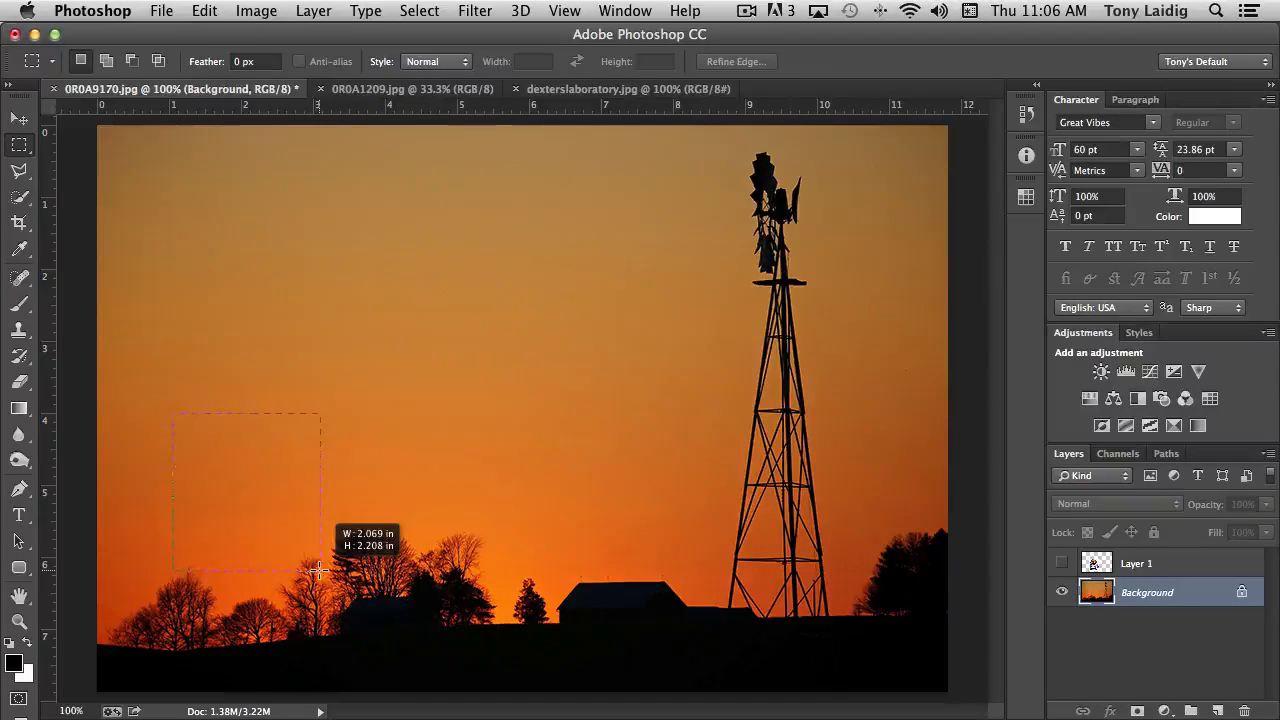
{"action": "left_click_drag", "start_coordinate": [318, 570], "coordinate": [334, 594]}
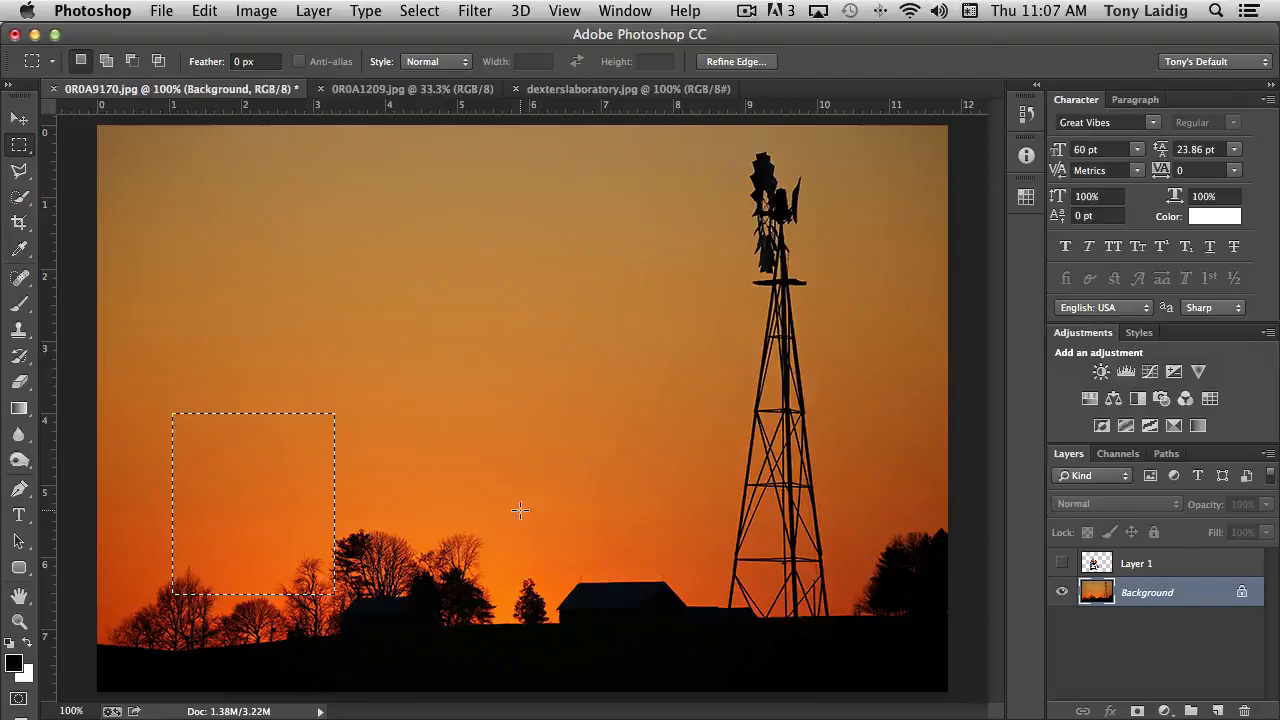
{"action": "left_click", "coordinate": [203, 12]}
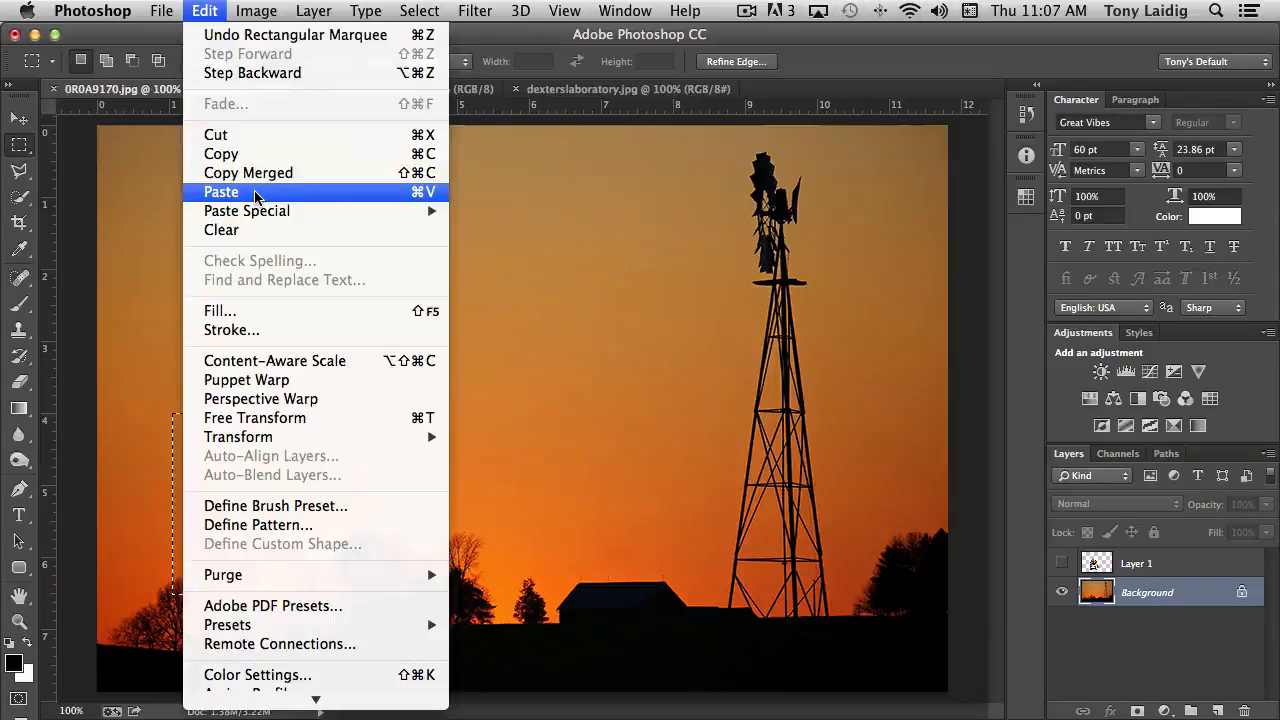
{"action": "left_click", "coordinate": [208, 14]}
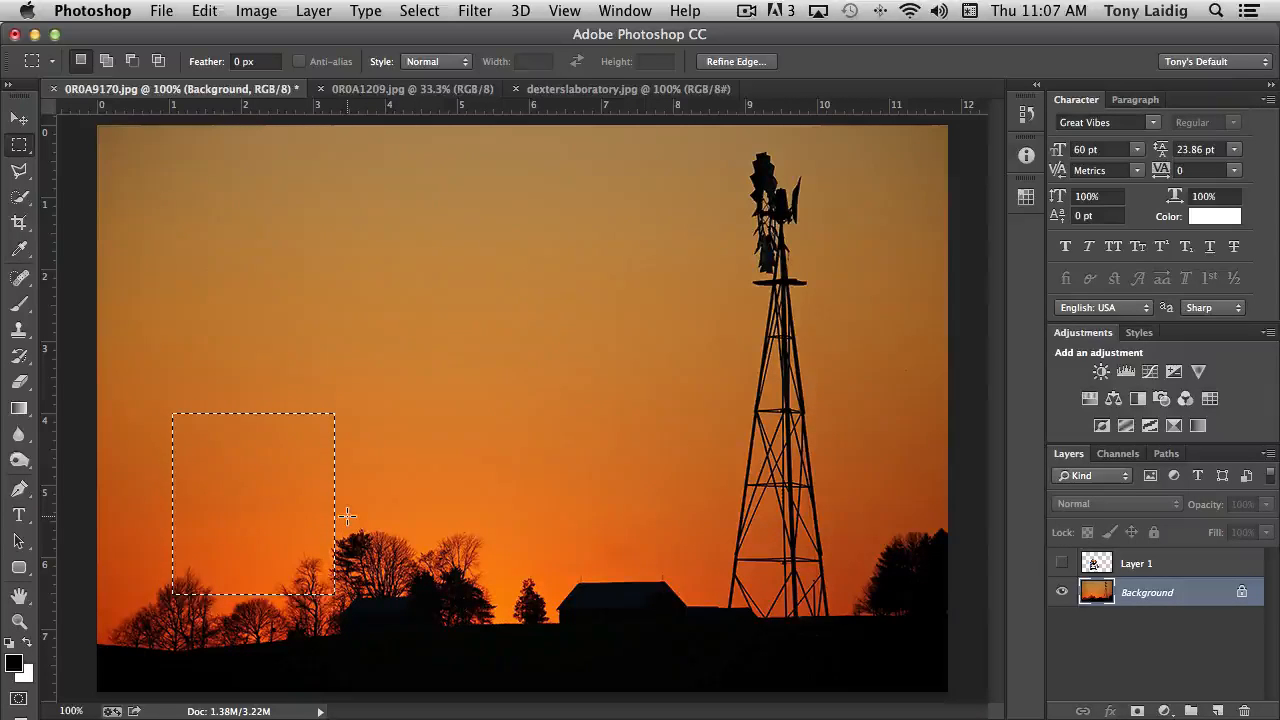
{"action": "key", "text": "ctrl+v"}
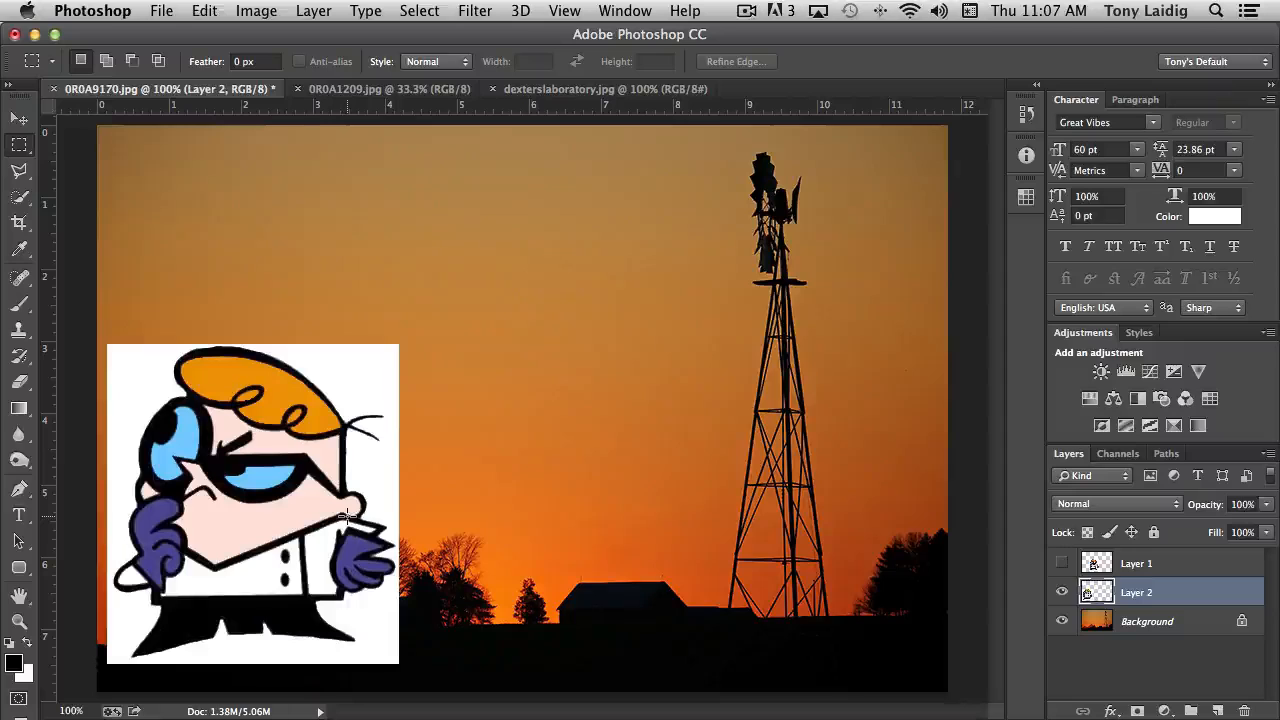